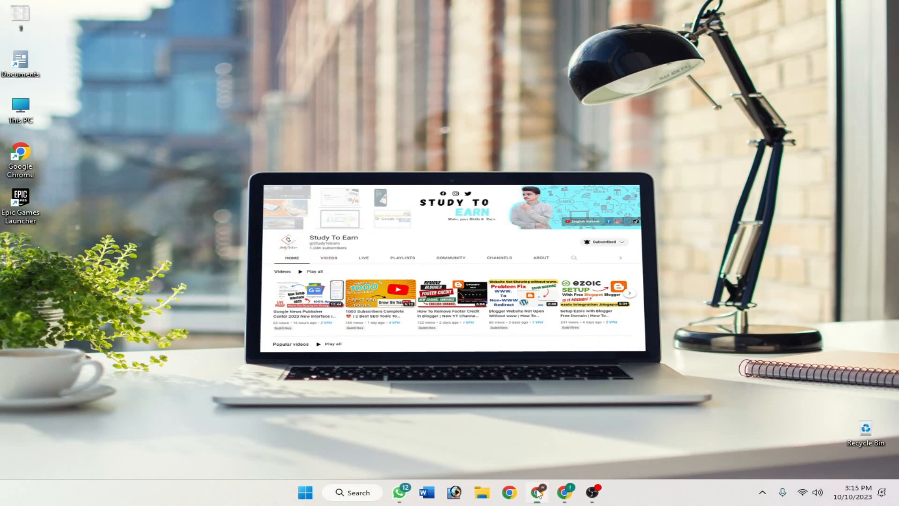
Step: Switch to the Google AdSense browser window and start adding a new site from the Sites page
left_click(537, 492)
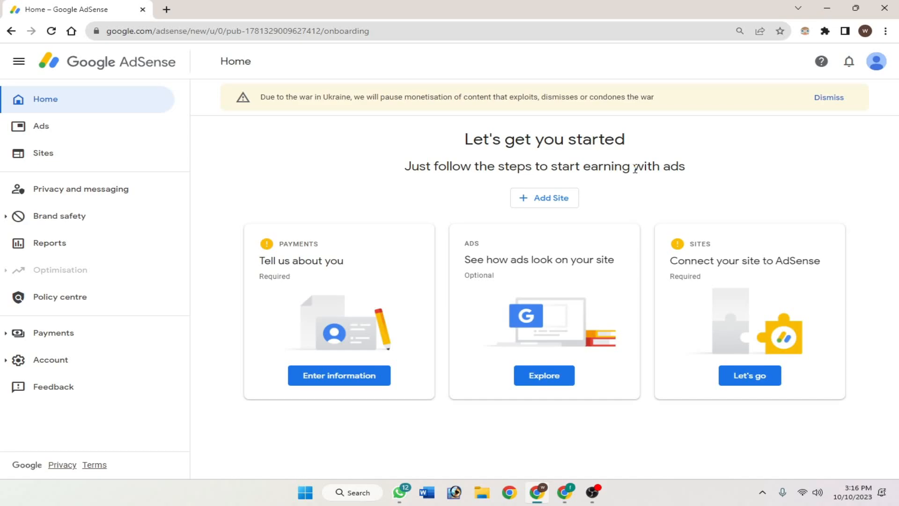
left_click(64, 164)
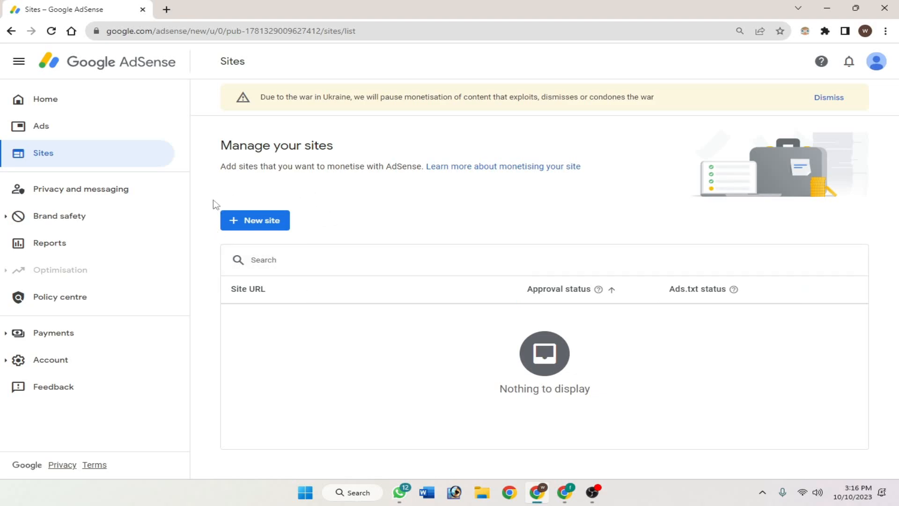
left_click(260, 227)
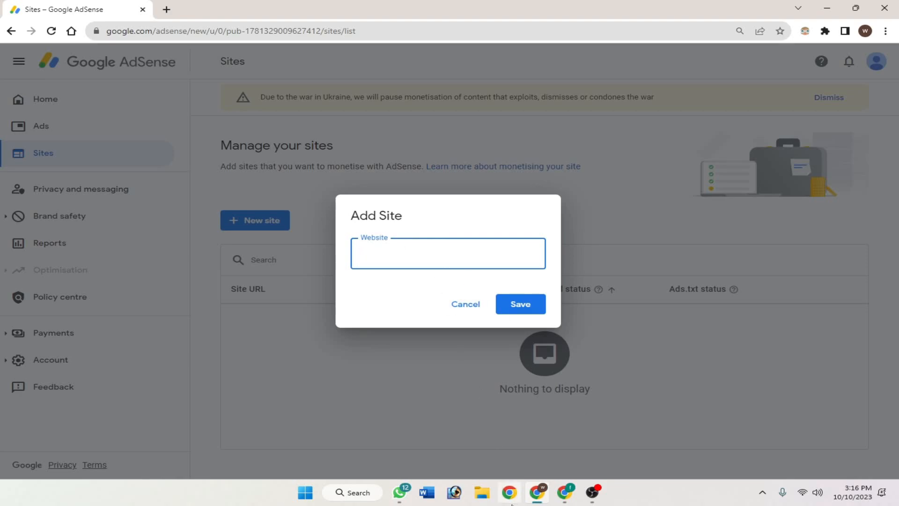
Step: Copy the site's root address from the WordPress dashboard's browser window and return to the AdSense window
left_click(565, 492)
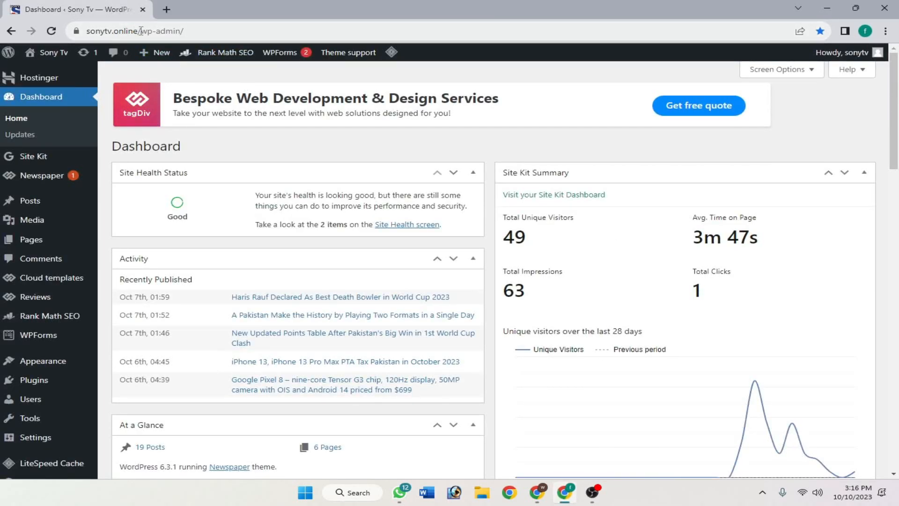
left_click_drag(135, 31, 86, 31)
key("ctrl+c")
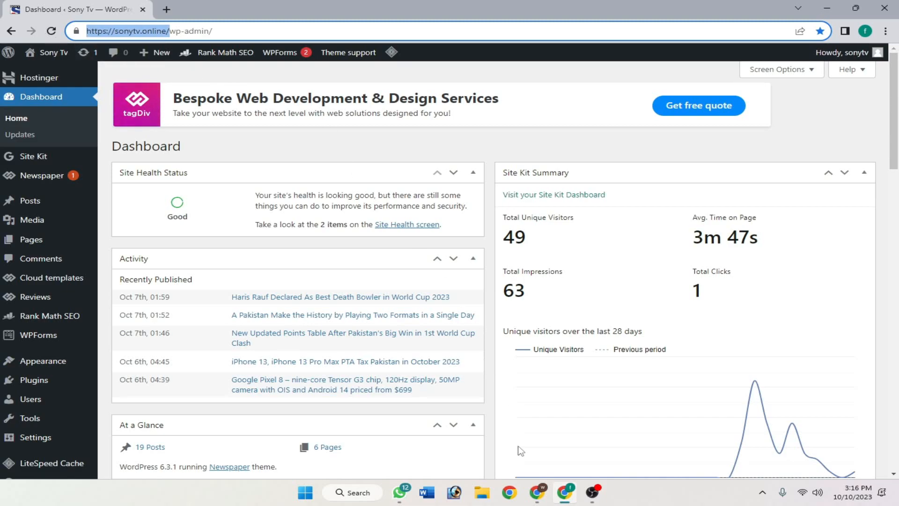
left_click(536, 492)
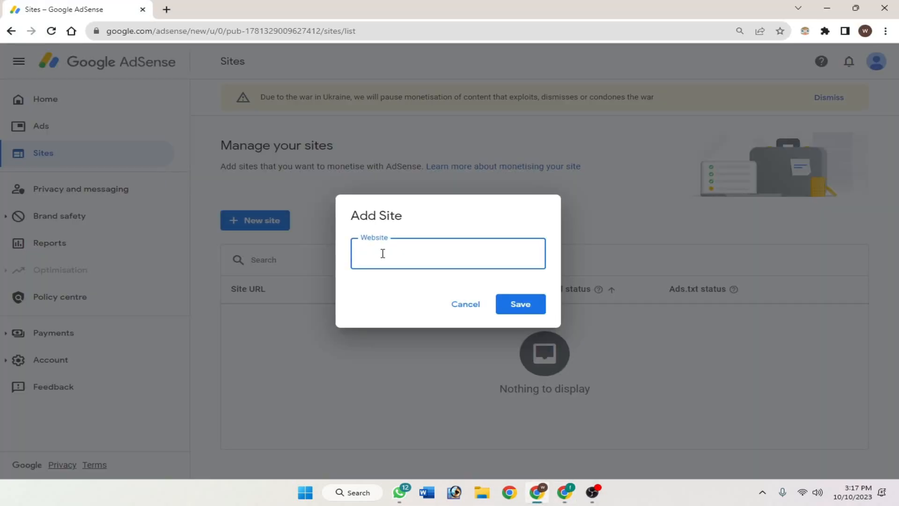
Step: Paste the copied address as the website, trim it to sonytv.online, and save the new site
key("ctrl+v")
left_click_drag(393, 253, 357, 257)
key("BackSpace")
left_click(457, 252)
key("BackSpace")
left_click_drag(431, 247, 341, 255)
left_click(476, 222)
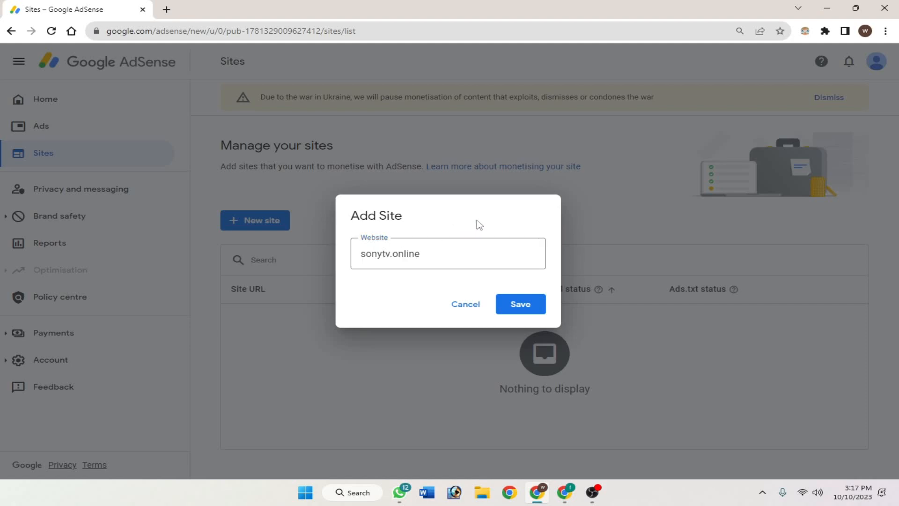
left_click(531, 306)
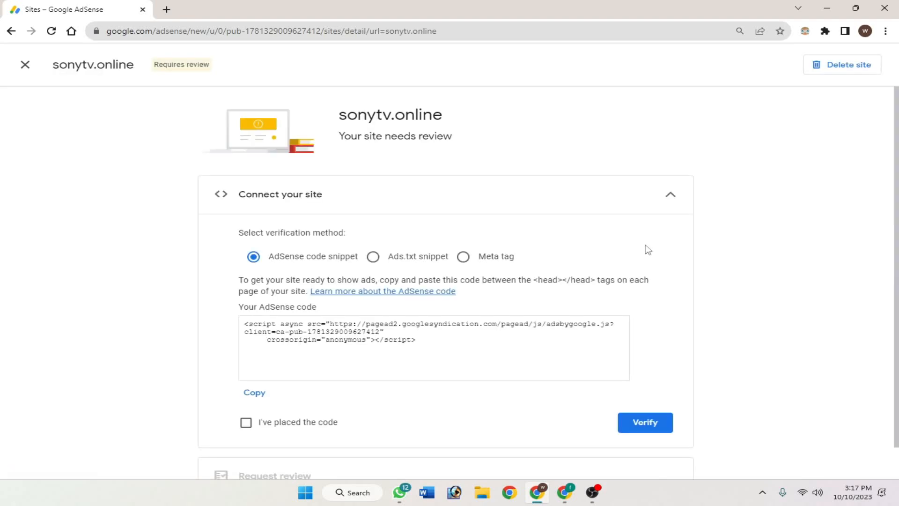
Step: Compare the instructions and code for the AdSense code snippet, Ads.txt snippet and Meta tag verification methods
scroll(559, 248, "down", 1)
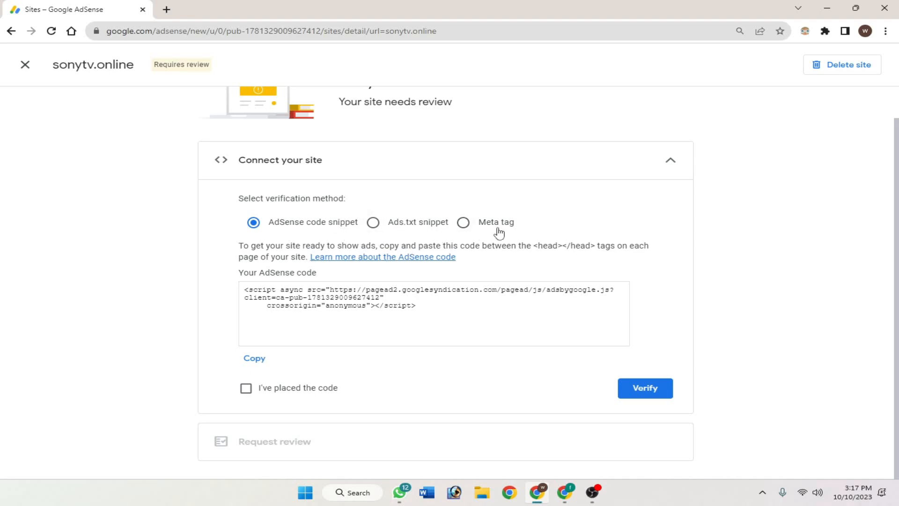
left_click(373, 223)
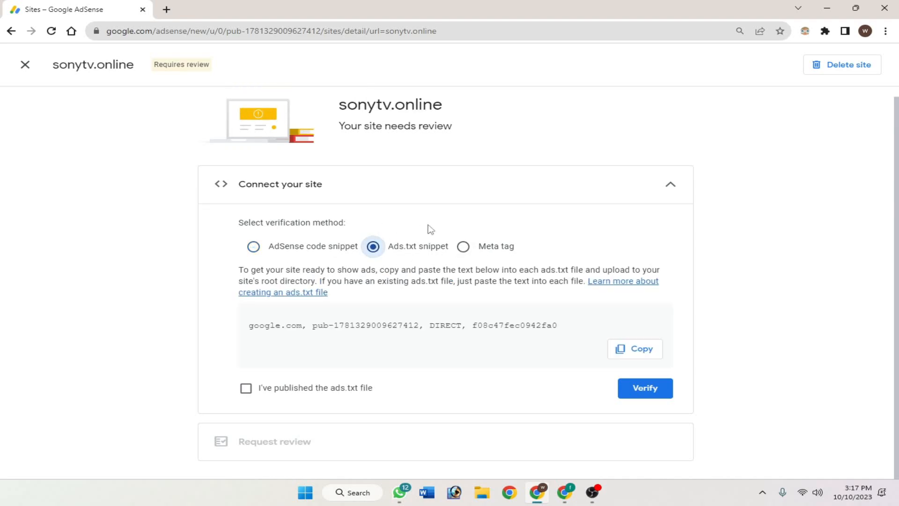
left_click(463, 247)
left_click(373, 256)
left_click(253, 256)
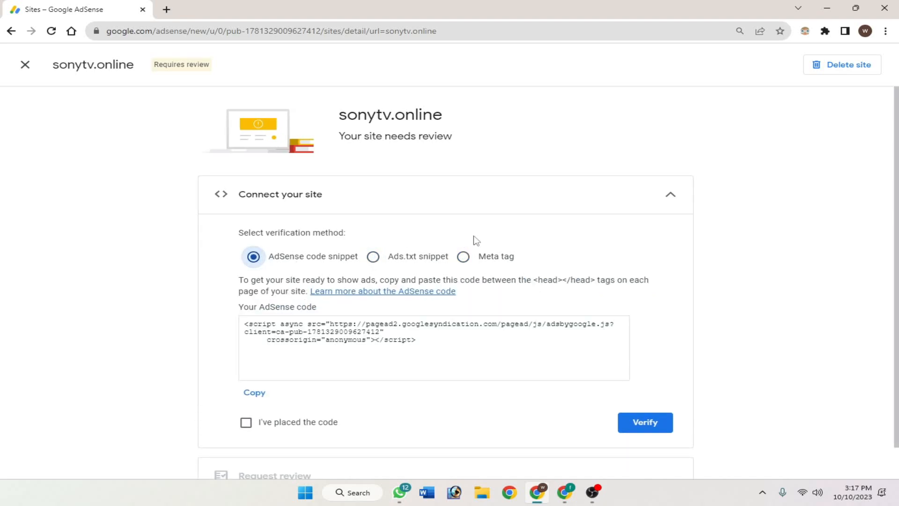
left_click(464, 256)
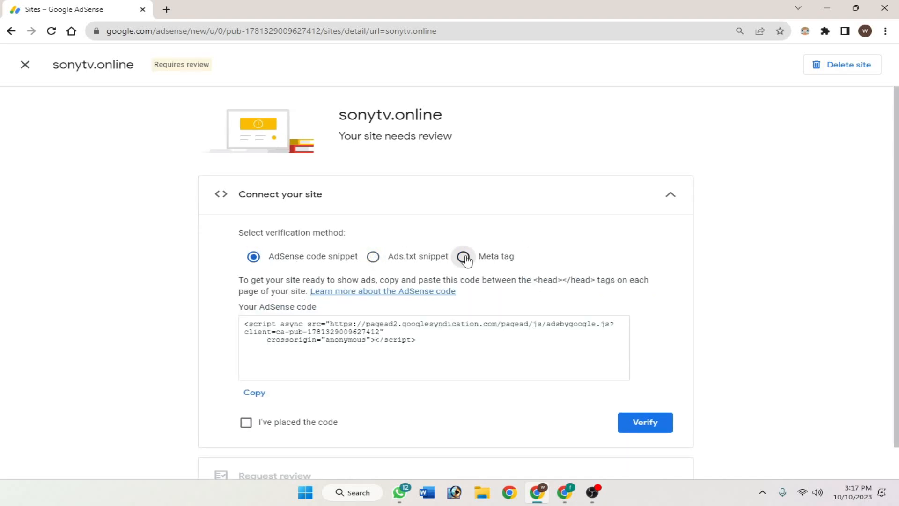
left_click(388, 262)
left_click(282, 256)
left_click_drag(431, 348, 204, 317)
left_click(208, 317)
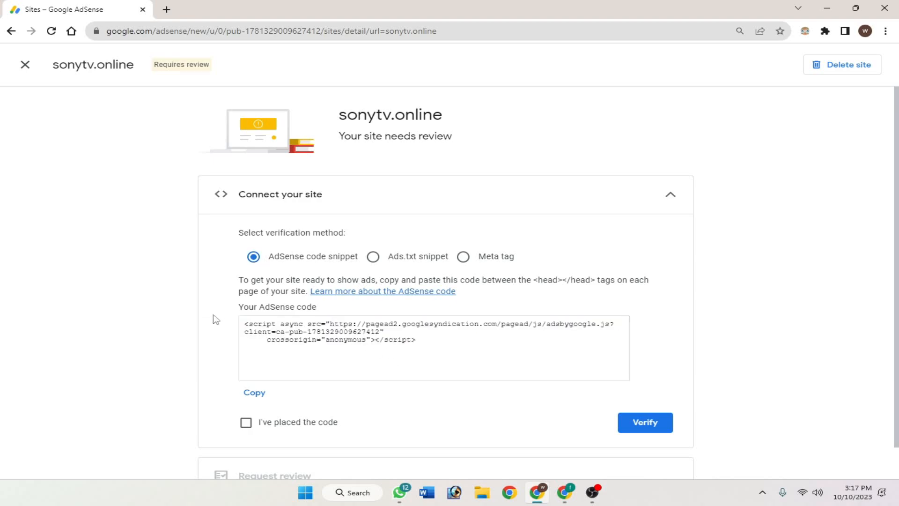
left_click(377, 260)
left_click(464, 257)
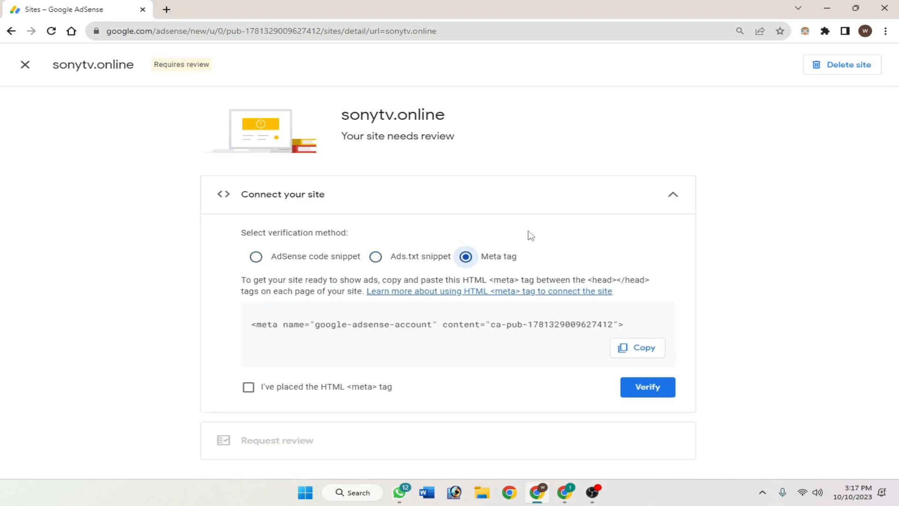
left_click(390, 258)
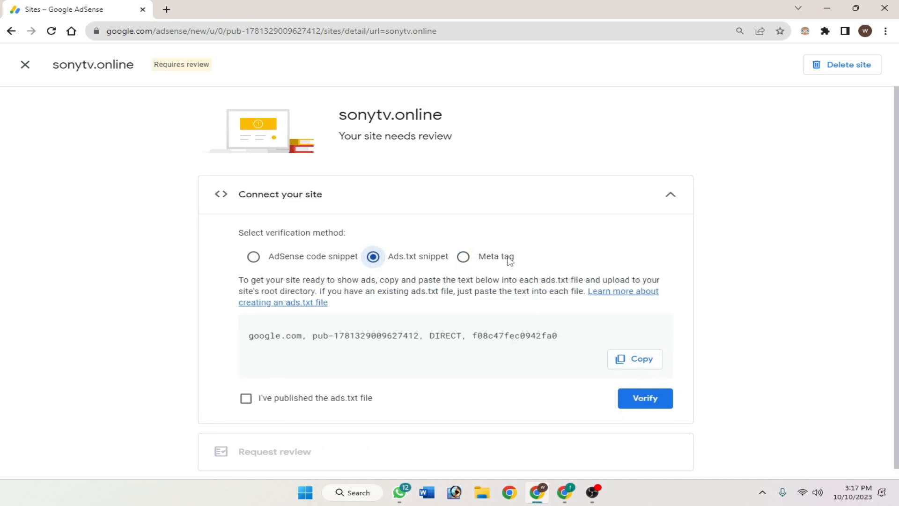
left_click(477, 261)
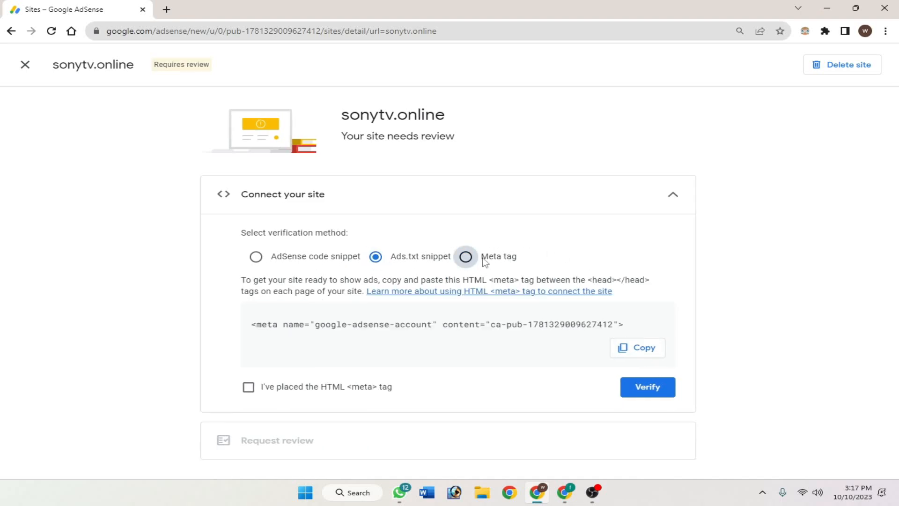
left_click_drag(651, 319, 301, 325)
left_click(599, 325)
left_click_drag(617, 325, 199, 327)
left_click(640, 321)
left_click(234, 325)
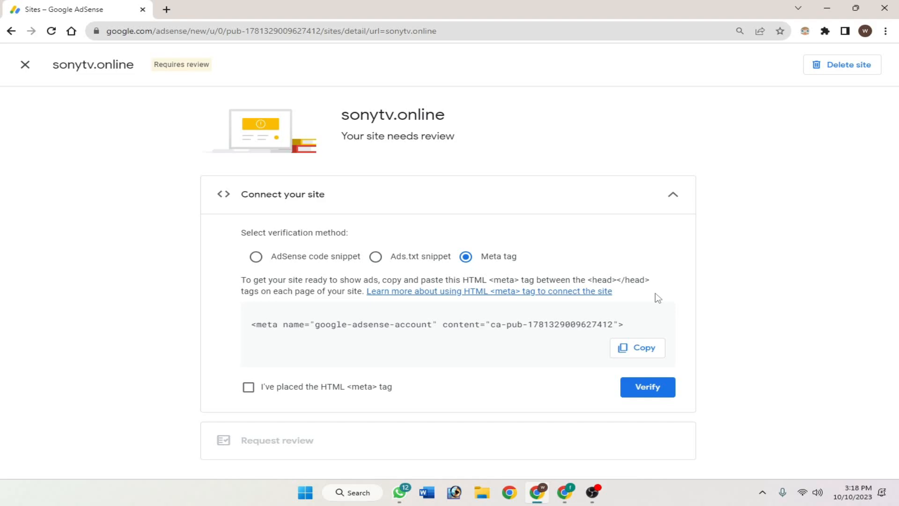
Step: Choose the AdSense code snippet verification method and copy its code to the clipboard
left_click(255, 256)
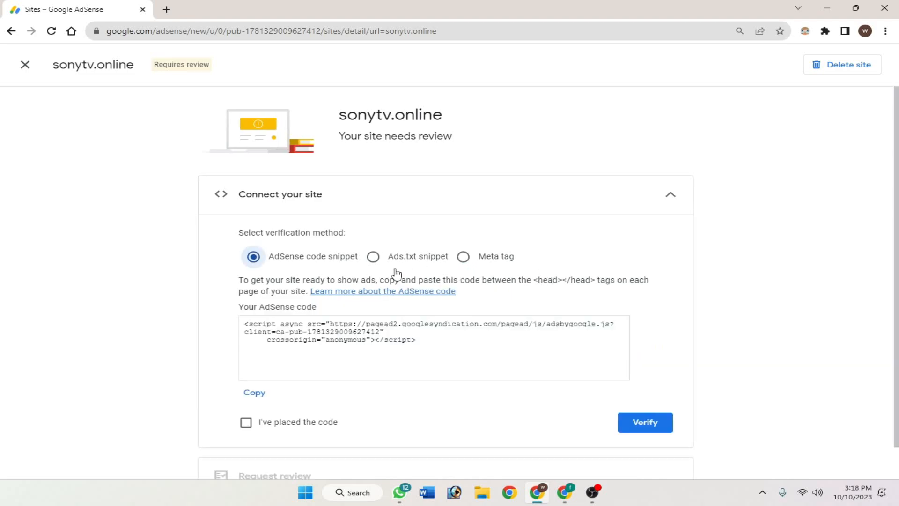
left_click_drag(239, 309, 258, 305)
left_click(376, 305)
left_click_drag(532, 280, 598, 280)
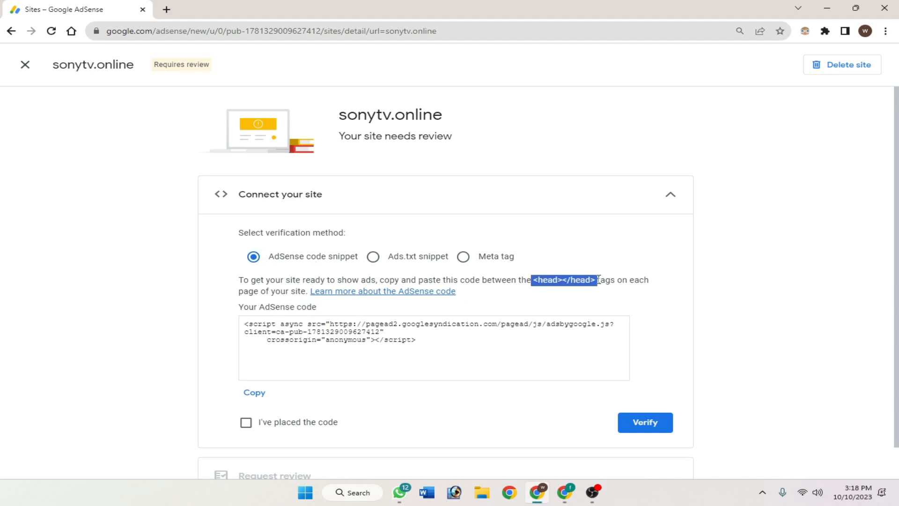
left_click(254, 394)
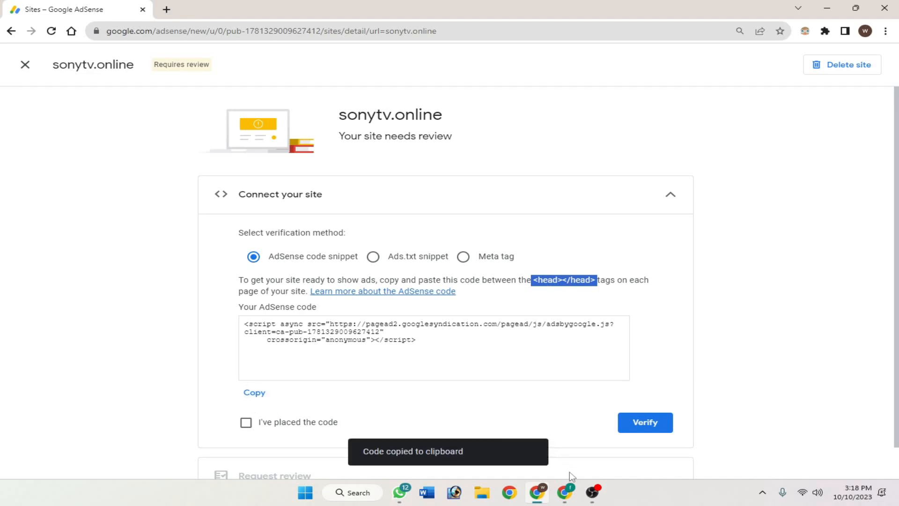
Step: Switch to the WordPress dashboard window, open the Theme File Editor and accept the direct-edit warning
left_click(566, 495)
scroll(60, 304, "down", 2)
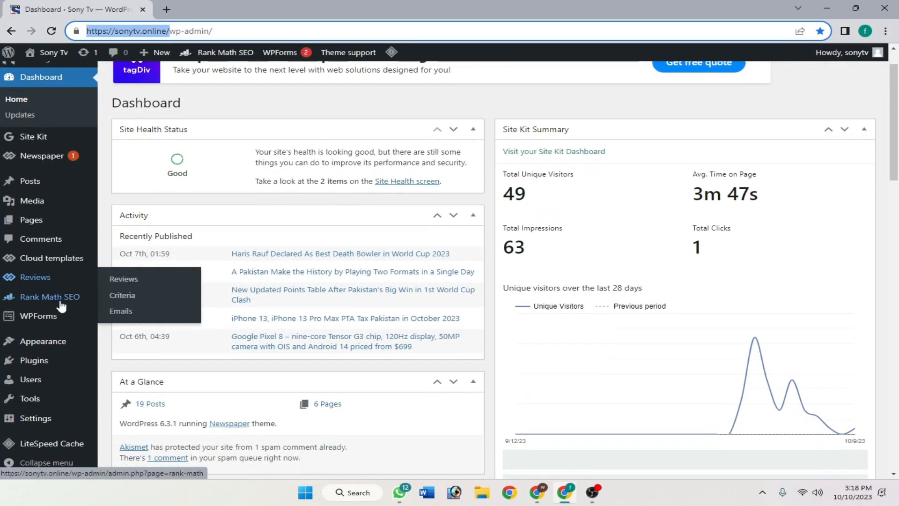
mouse_move(56, 341)
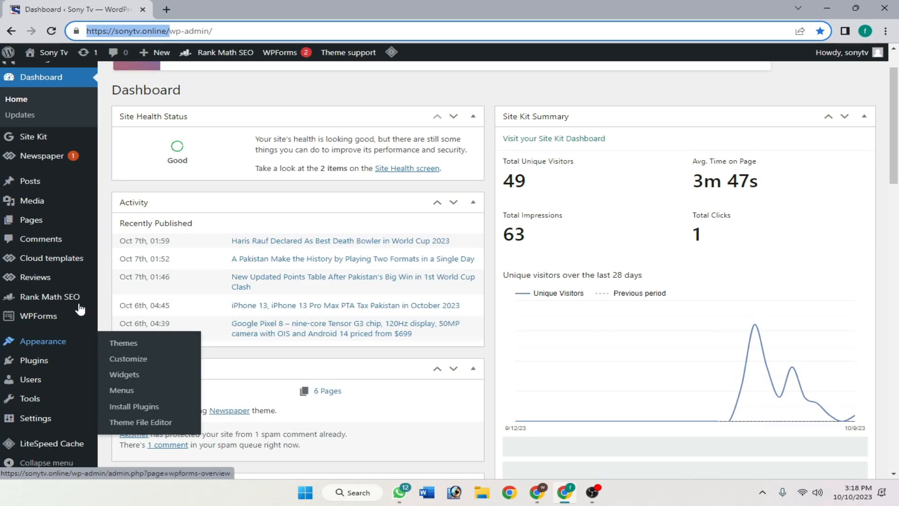
scroll(71, 249, "down", 3)
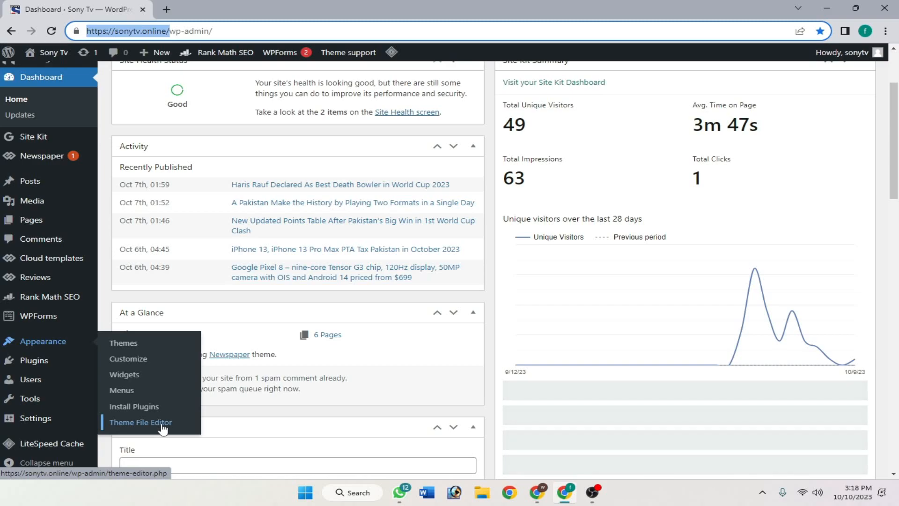
left_click(143, 424)
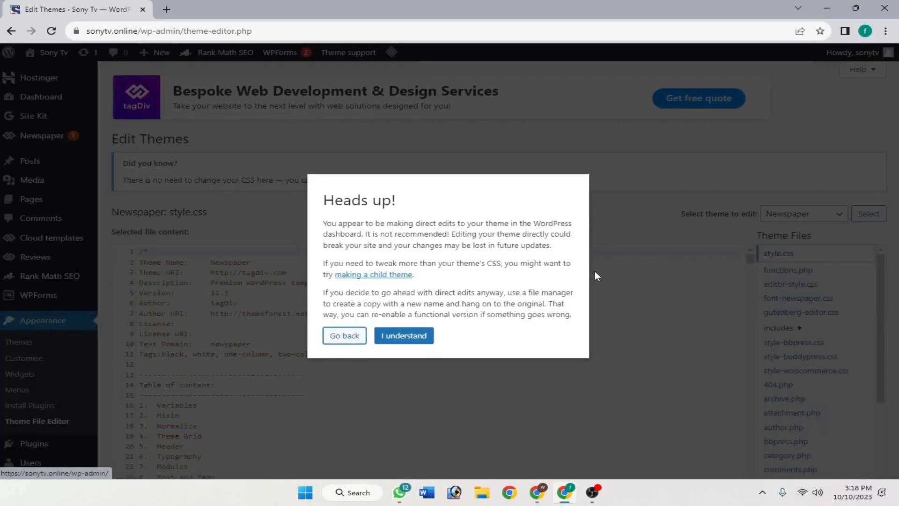
left_click(377, 335)
Step: Open the Newspaper theme's header.php file for editing
scroll(805, 335, "down", 5)
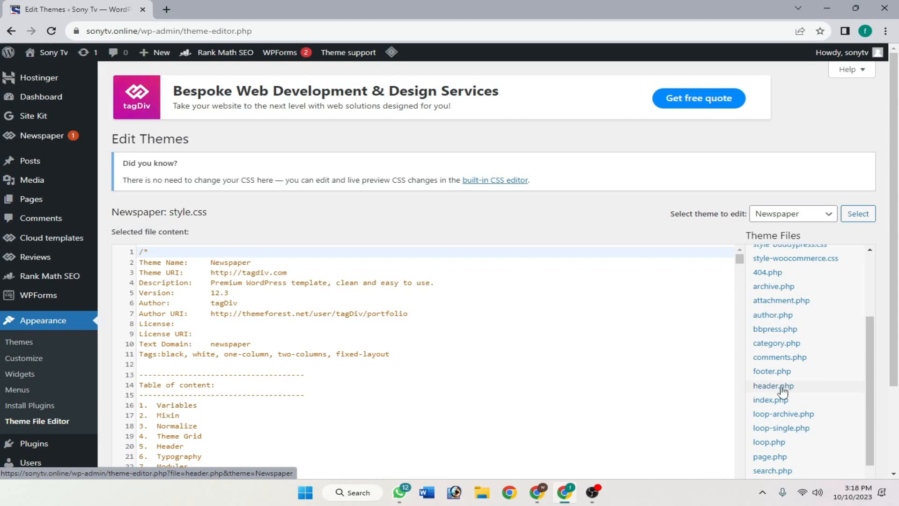
left_click(791, 387)
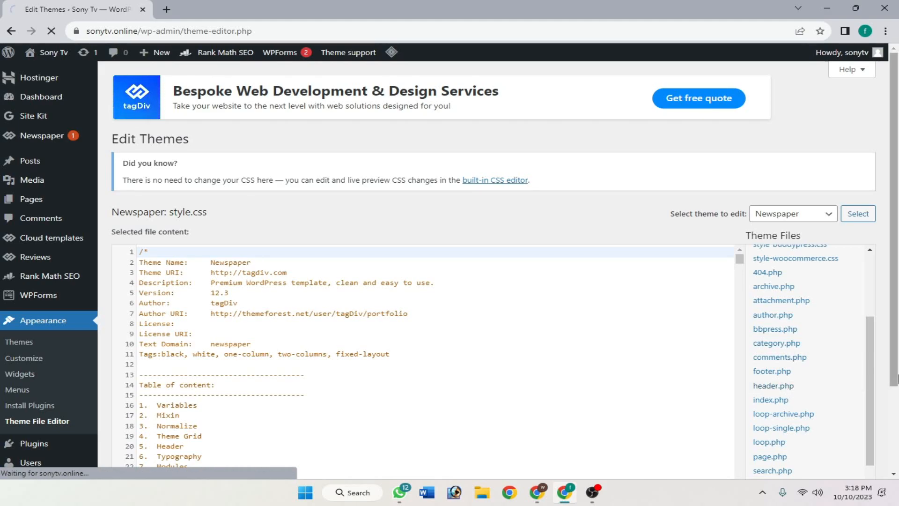
scroll(895, 374, "down", 3)
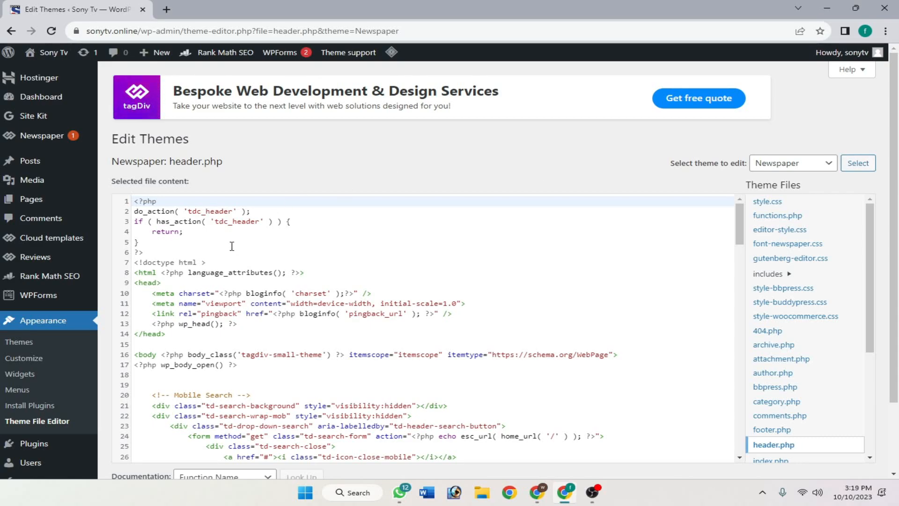
Step: Paste the AdSense code on a new line directly below the opening <head> tag in header.php
left_click_drag(161, 283, 134, 283)
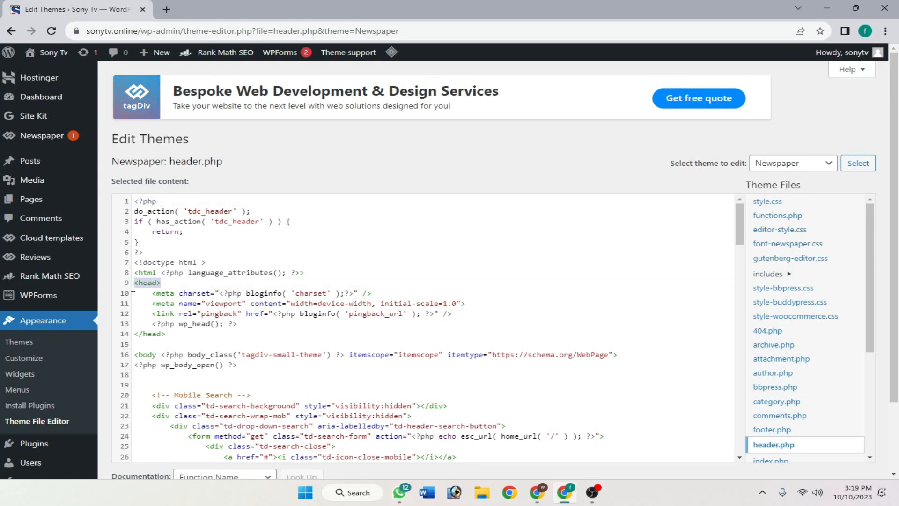
left_click(172, 283)
key("Return")
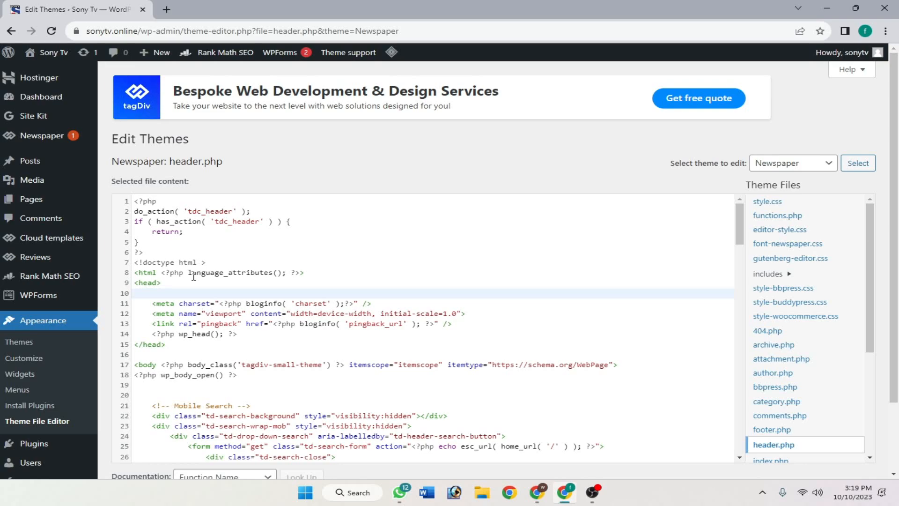
key("ctrl+v")
Step: Save the edited header.php by updating the theme file
scroll(276, 421, "down", 4)
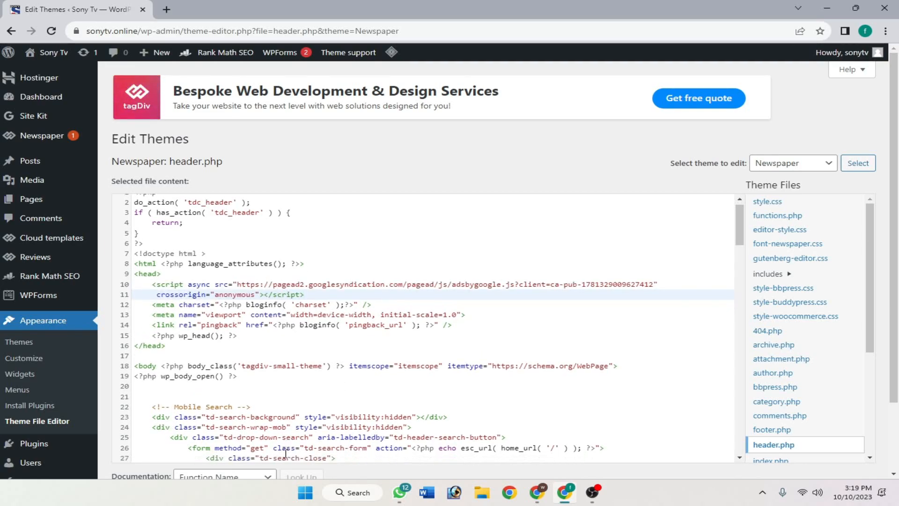
scroll(276, 461, "down", 4)
scroll(401, 471, "down", 2)
scroll(381, 452, "up", 1)
scroll(459, 263, "up", 7)
scroll(468, 445, "down", 1)
left_click(135, 418)
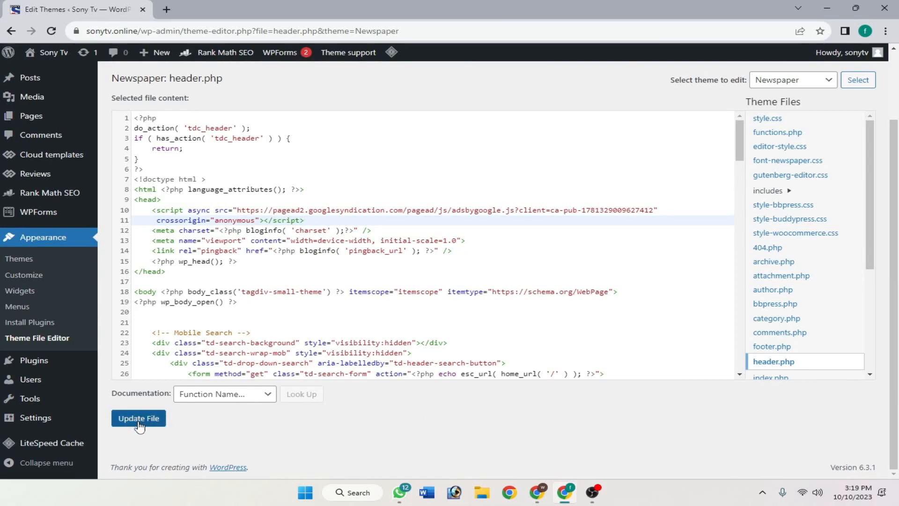
scroll(411, 429, "up", 1)
scroll(417, 427, "down", 1)
scroll(445, 431, "up", 1)
scroll(655, 462, "down", 1)
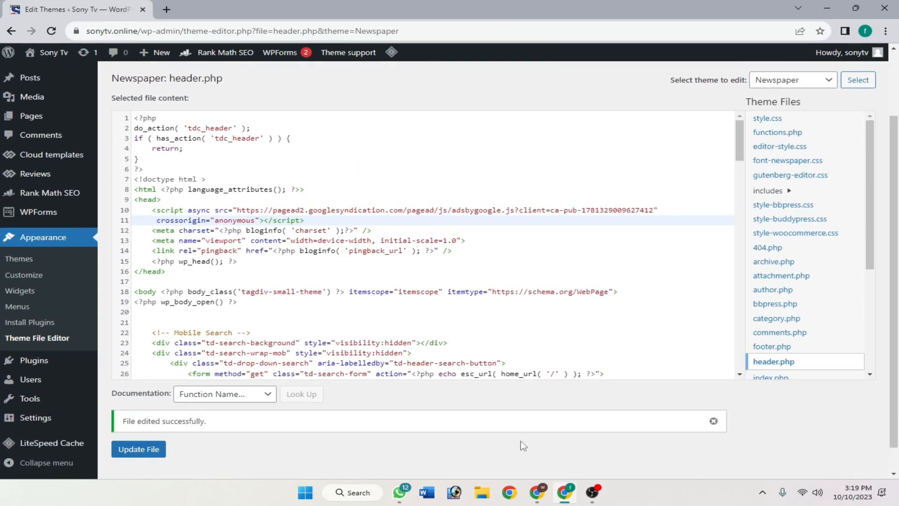
Step: Return to the AdSense window and choose the Ads.txt snippet verification method for sonytv.online
left_click(535, 492)
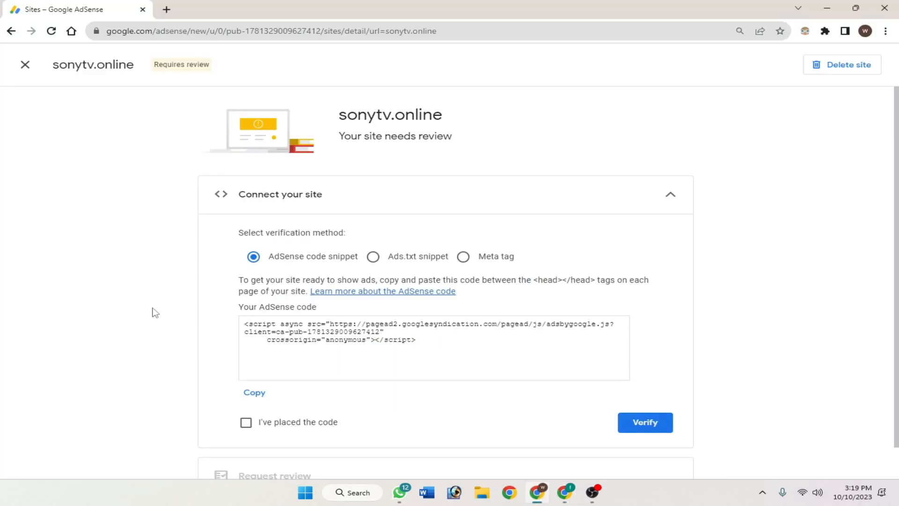
left_click(396, 261)
left_click_drag(226, 335, 587, 342)
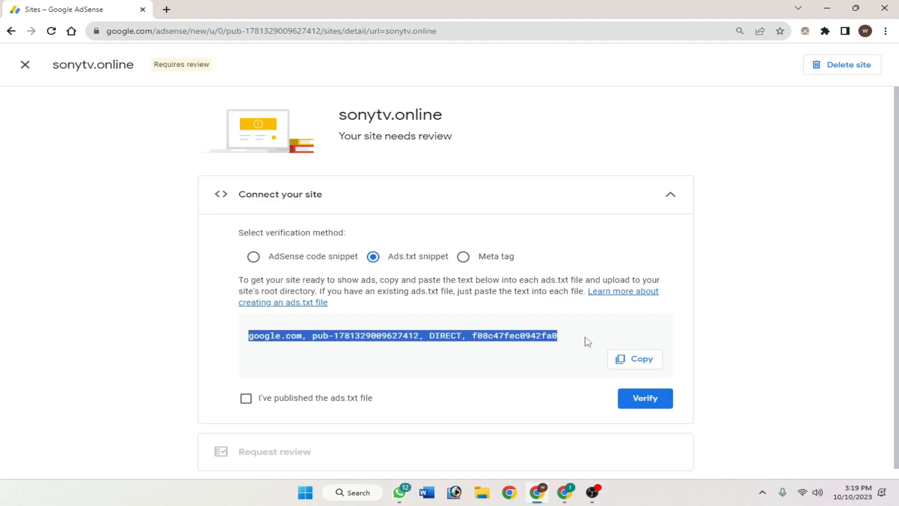
left_click(588, 342)
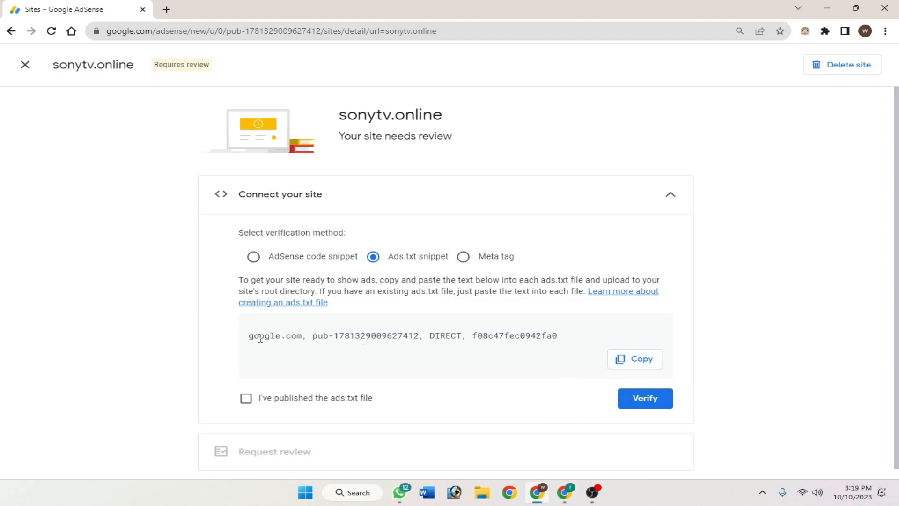
Step: Copy the ads.txt snippet that AdSense provides for sonytv.online
left_click_drag(244, 338, 597, 343)
left_click(645, 360)
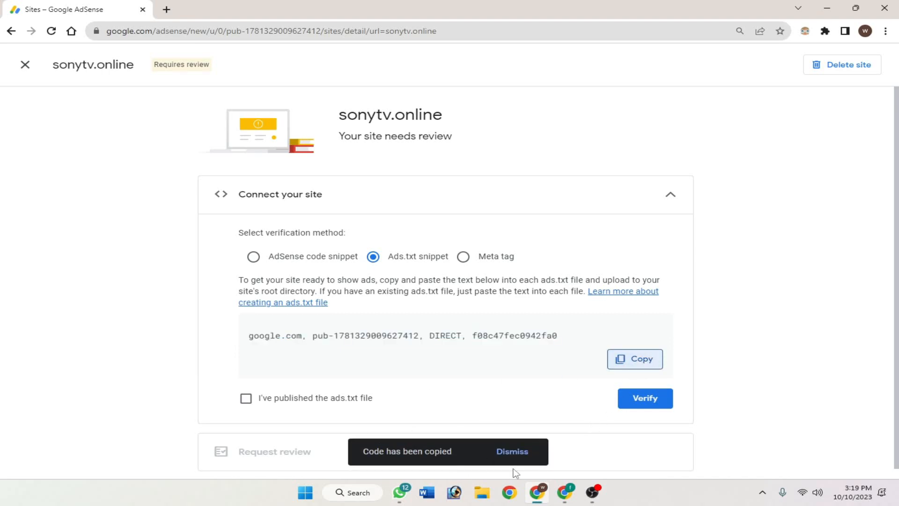
left_click(565, 492)
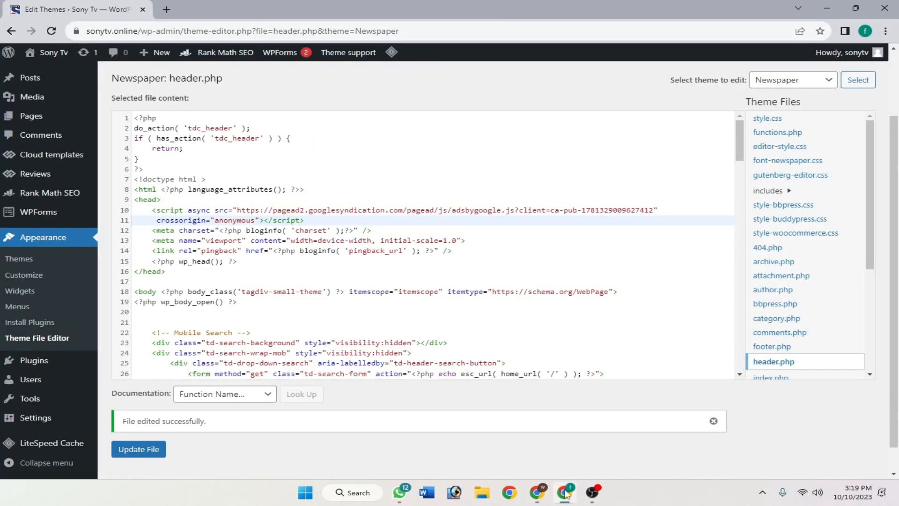
left_click(530, 487)
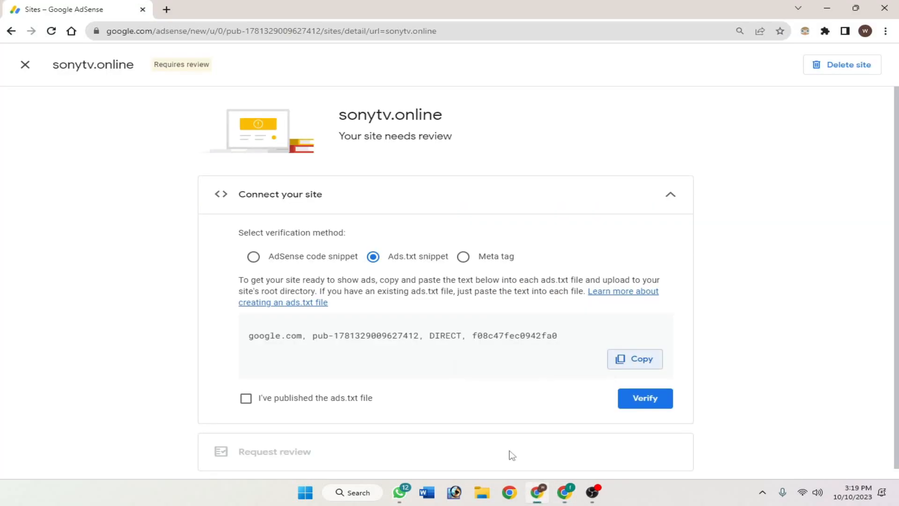
Step: Open Blogger in a new tab and find the custom ads.txt option under Monetisation in the Today Weight Loss blog's settings
key("ctrl+t")
left_click(31, 50)
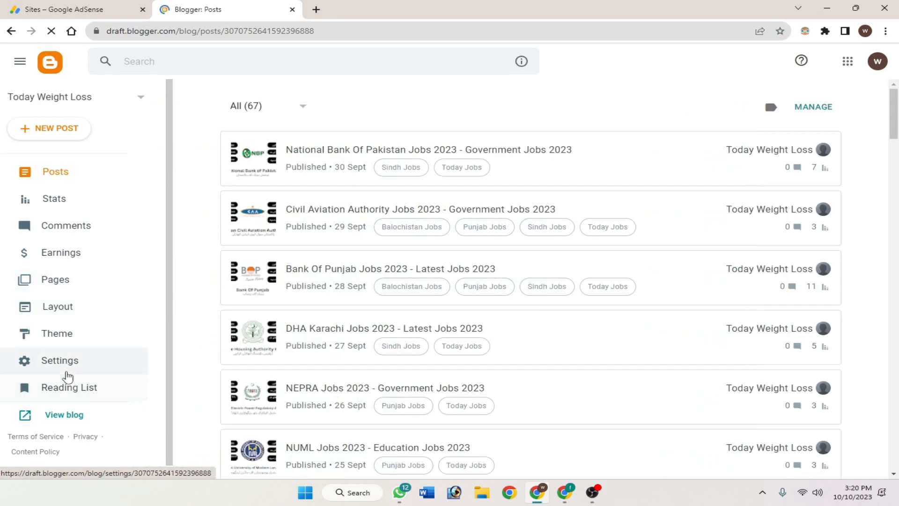
left_click(78, 362)
scroll(351, 321, "down", 20)
scroll(366, 339, "down", 20)
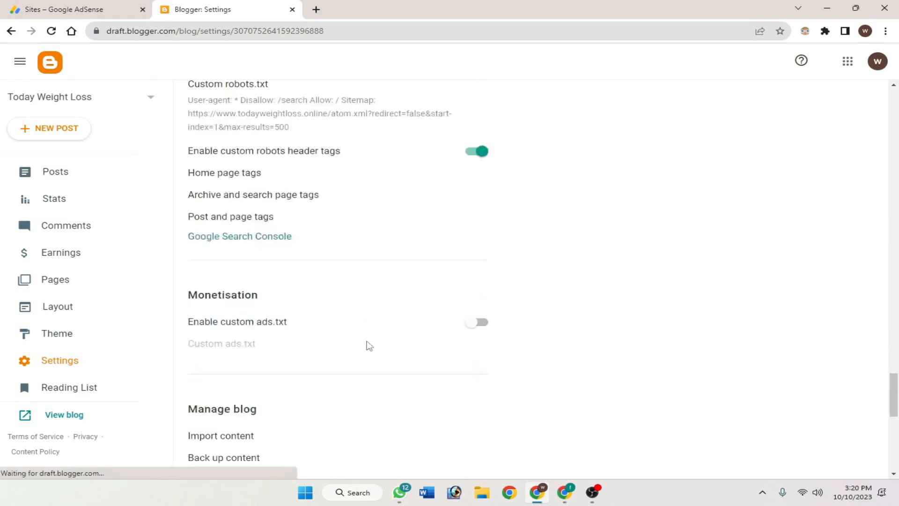
scroll(367, 333, "up", 4)
scroll(354, 317, "down", 5)
scroll(341, 307, "up", 7)
double_click(194, 208)
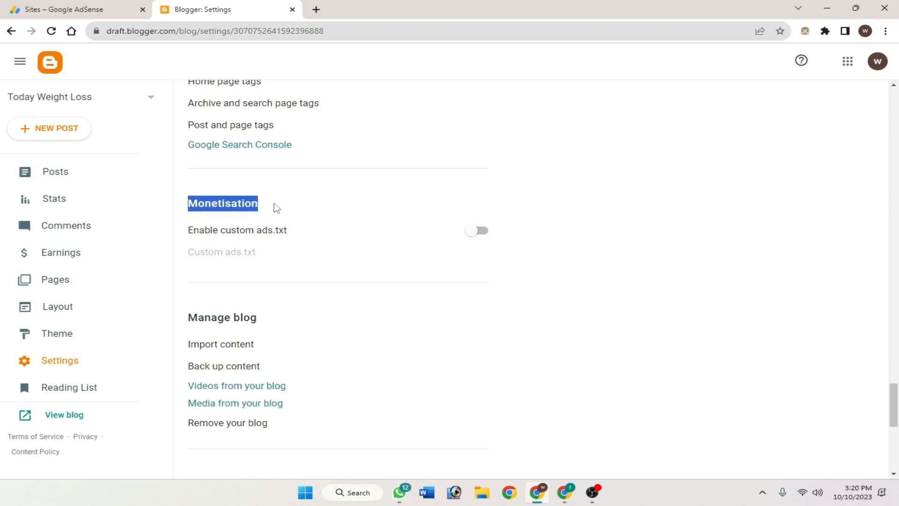
left_click(213, 228)
left_click_drag(192, 230, 287, 231)
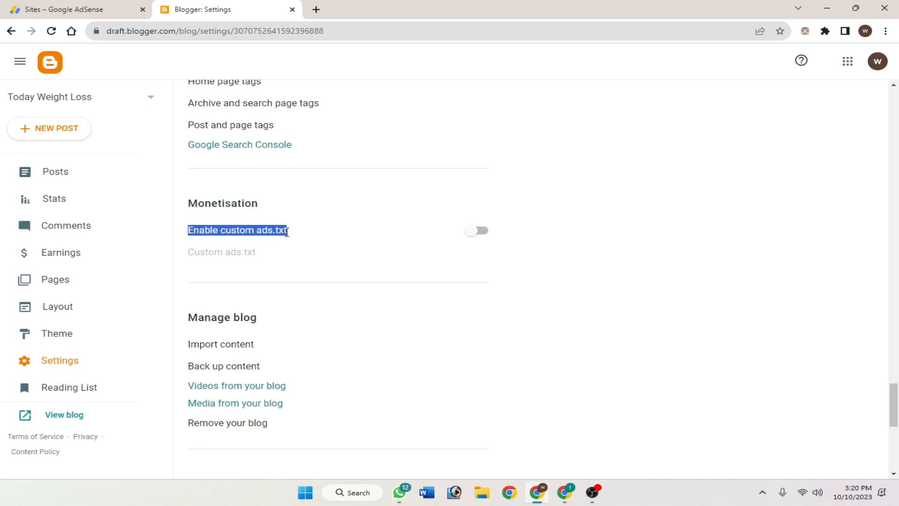
left_click(298, 237)
Step: Enable custom ads.txt for the Blogger blog and paste the copied AdSense snippet as its custom ads.txt content
left_click(482, 231)
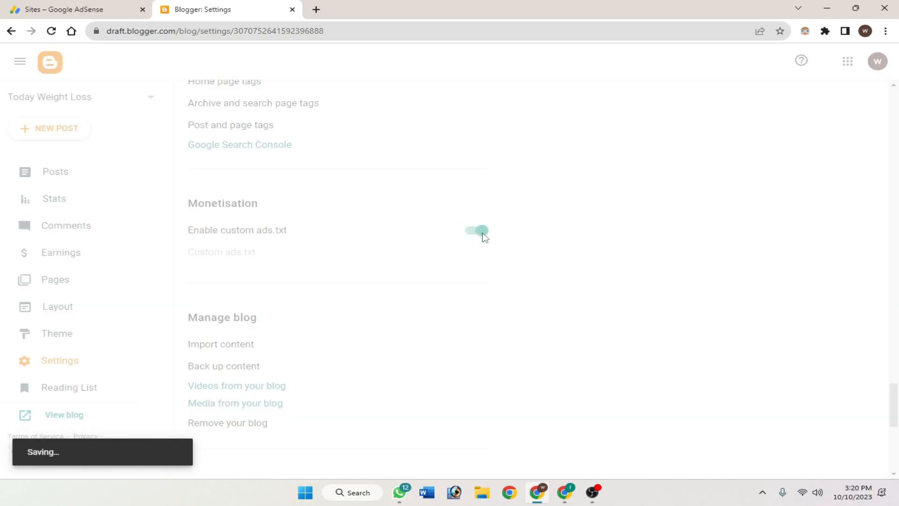
left_click(228, 262)
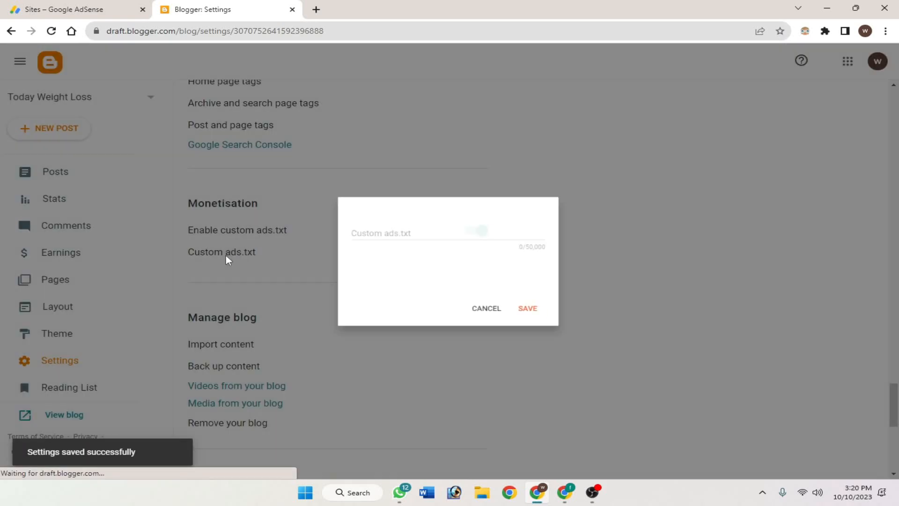
left_click(402, 244)
key("ctrl+v")
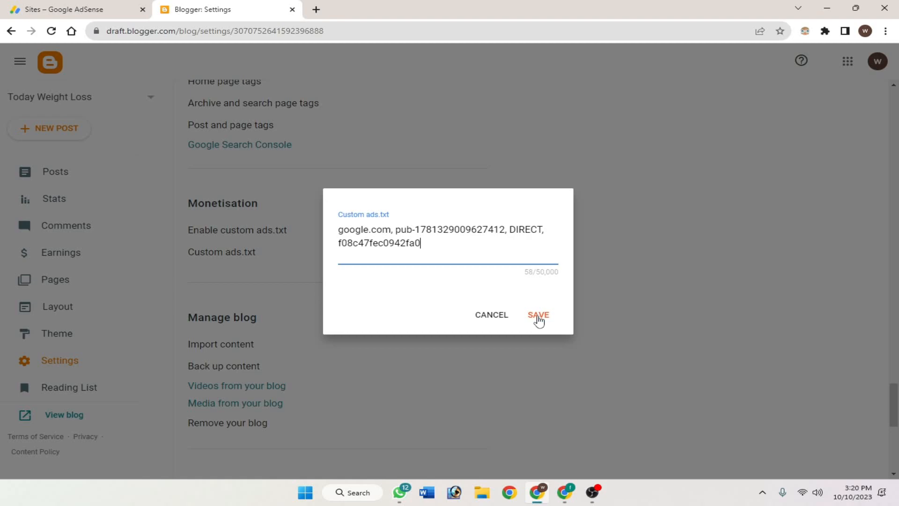
Step: Cancel the custom ads.txt entry, disable custom ads.txt again and close the Blogger tab
left_click(497, 318)
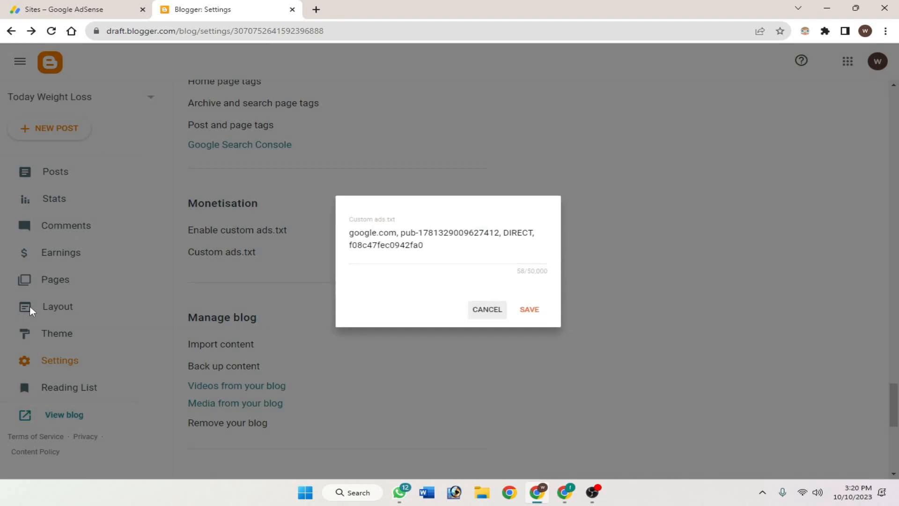
left_click(474, 231)
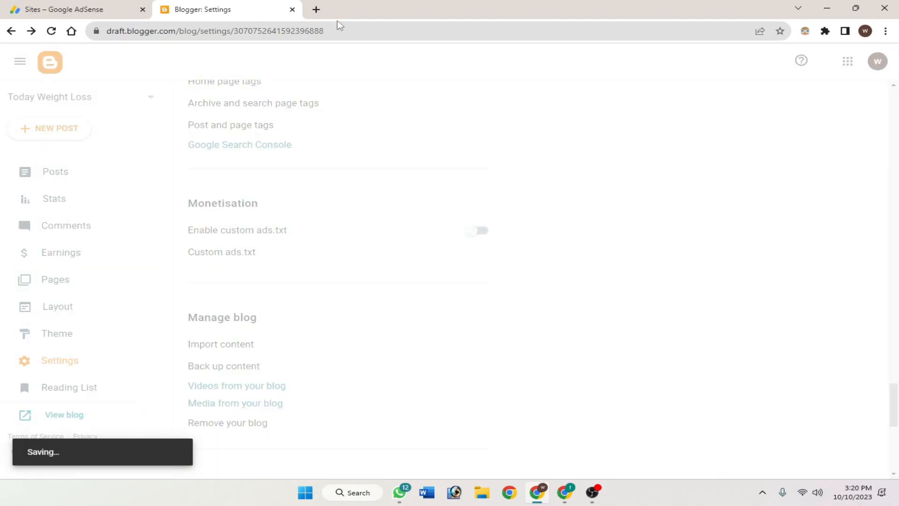
left_click(292, 10)
Step: Switch to the WordPress admin window and open the page for adding new plugins
left_click(562, 501)
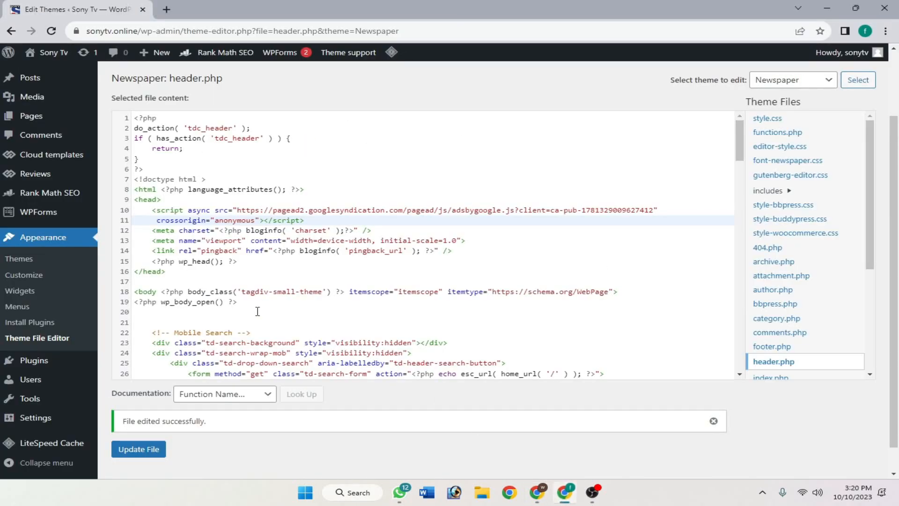
scroll(61, 365, "down", 1)
mouse_move(60, 333)
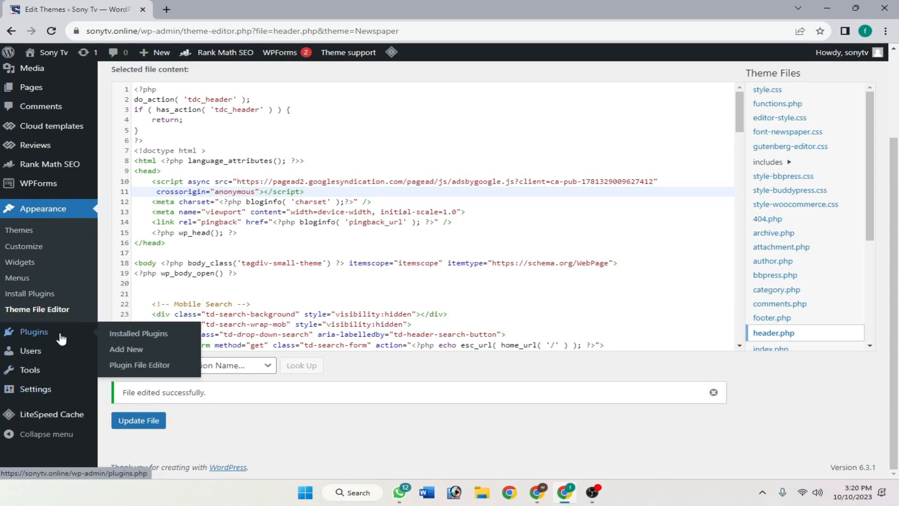
left_click(139, 333)
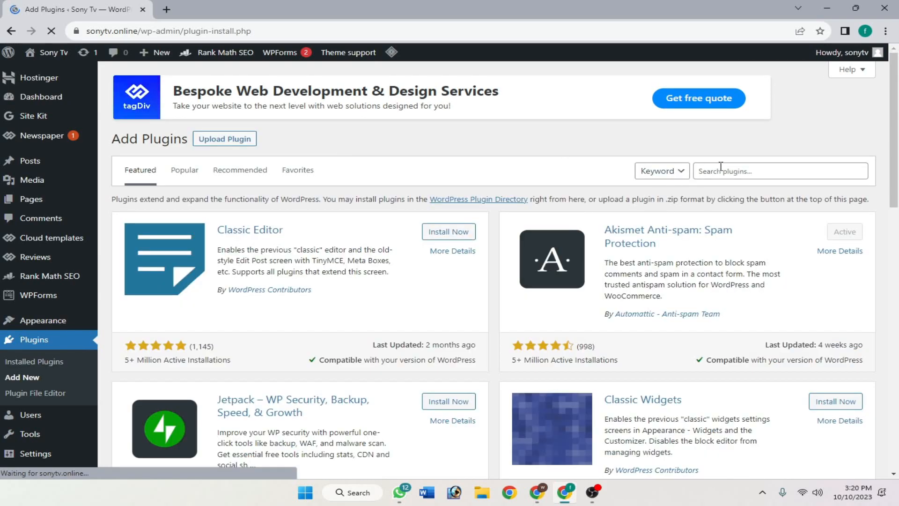
Step: Search the plugins for "ads.txt manager", and install and activate Ads.txt Manager by 10up
left_click(721, 169)
type("ads.txt manager")
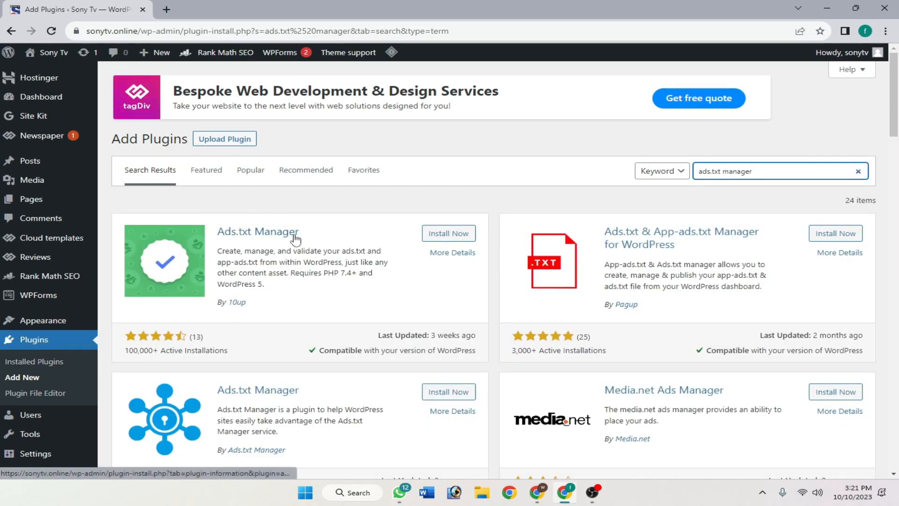
left_click(448, 233)
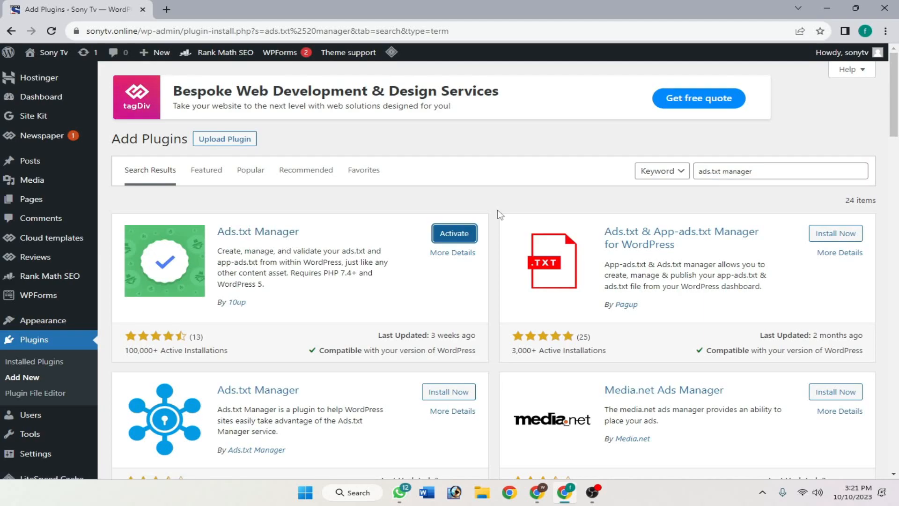
left_click(454, 236)
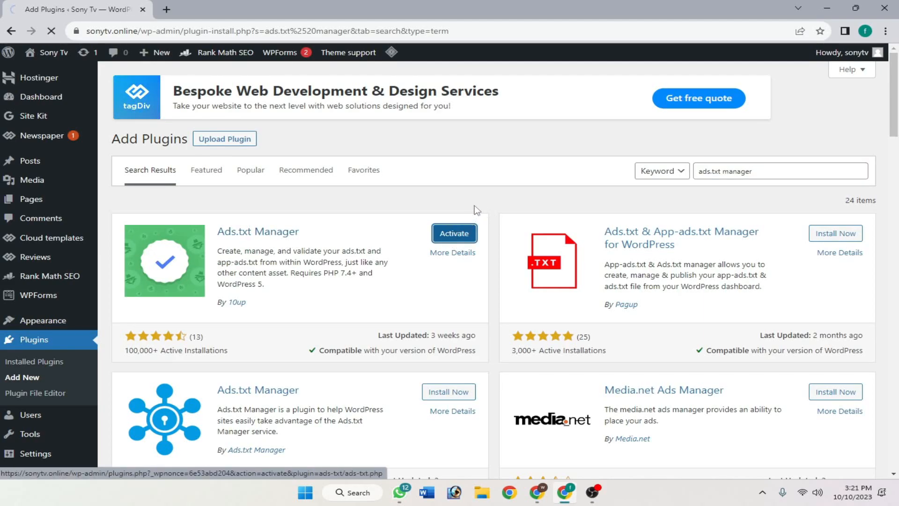
Step: Paste the copied AdSense snippet into the site's Ads.txt settings in WordPress and save the changes
scroll(445, 261, "down", 6)
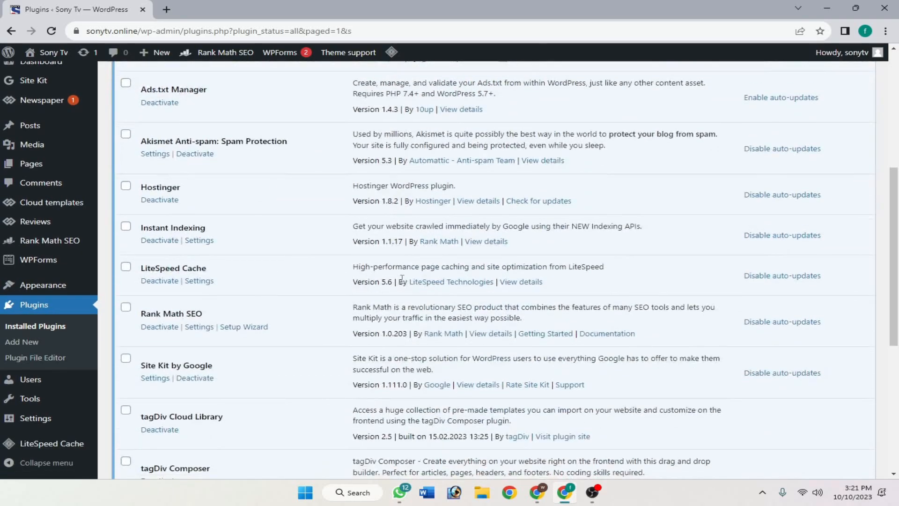
mouse_move(41, 424)
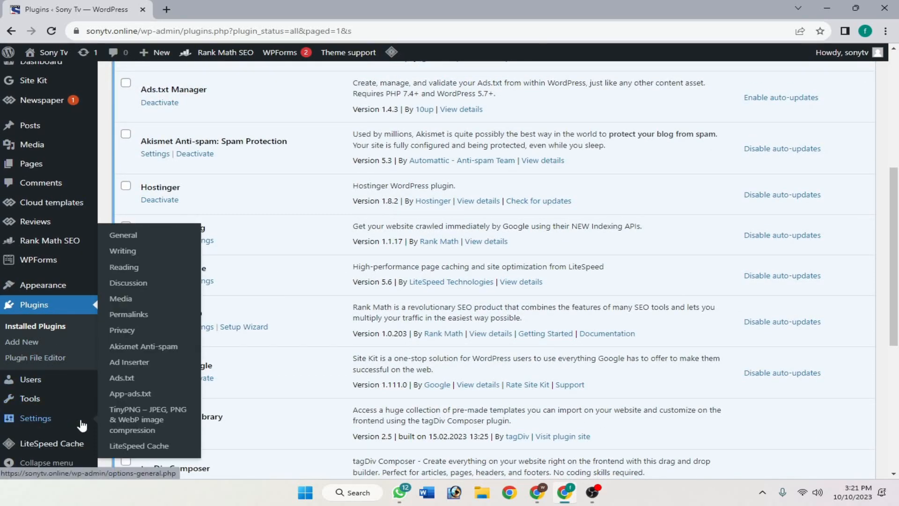
left_click(156, 385)
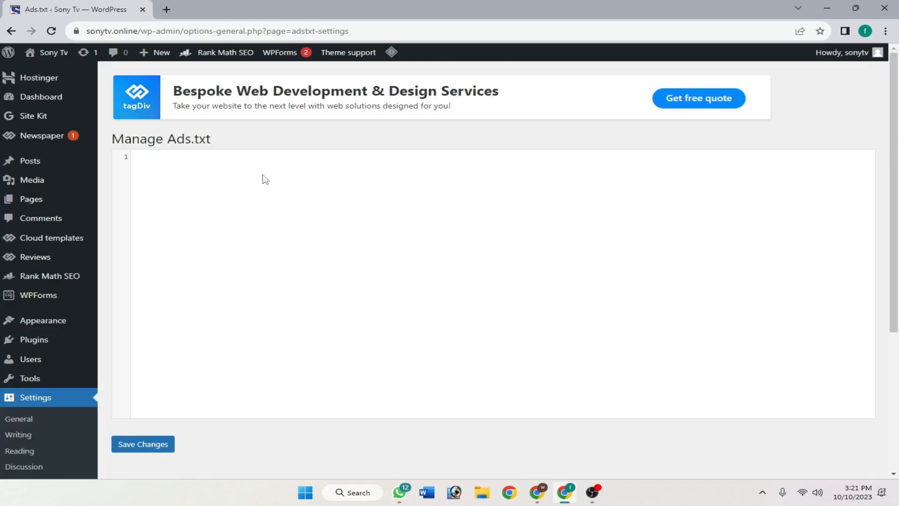
left_click(188, 160)
key("ctrl+v")
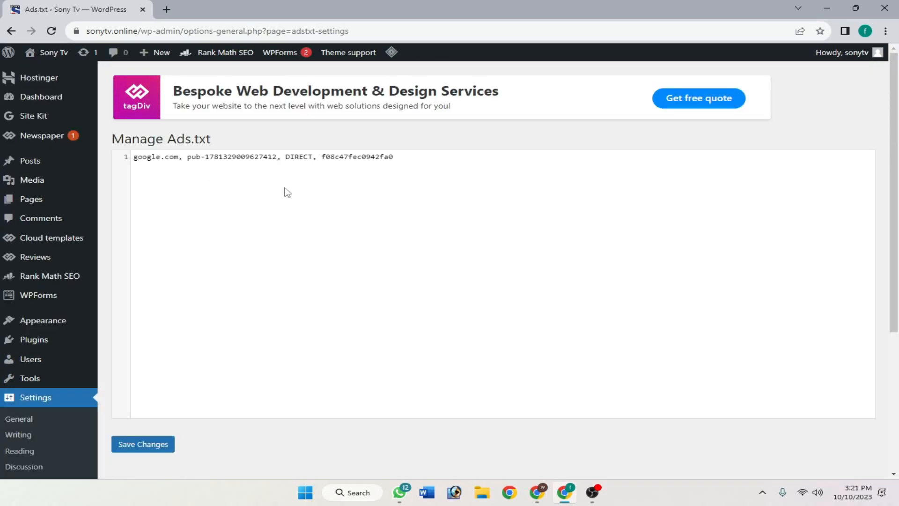
left_click(140, 443)
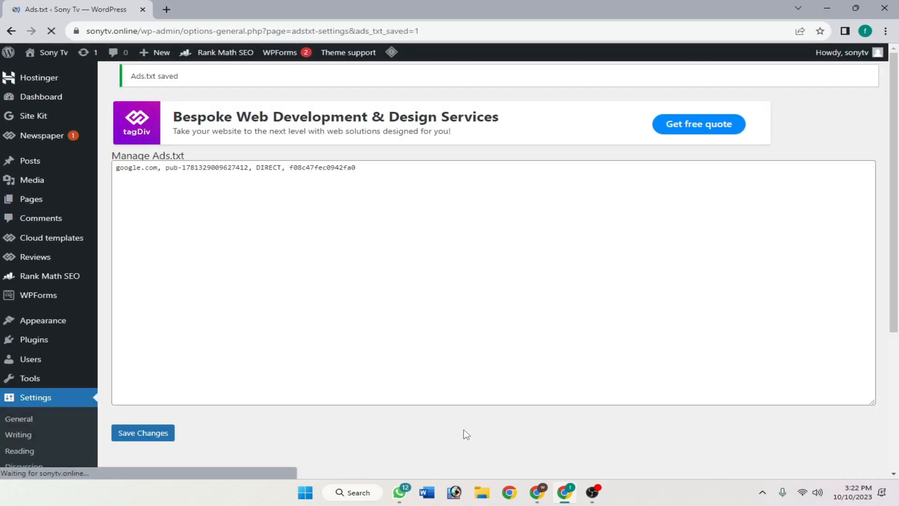
scroll(538, 402, "down", 2)
scroll(537, 398, "up", 2)
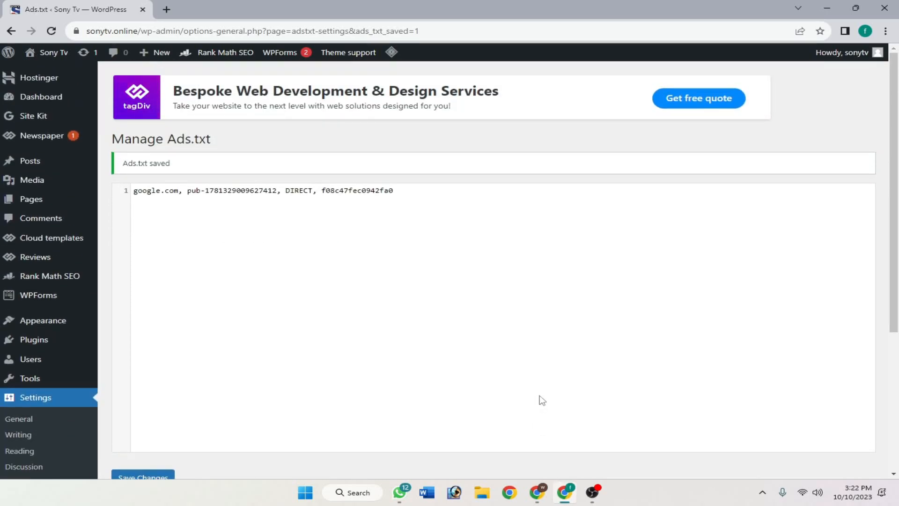
Step: Return to the AdSense window, choose the Meta tag verification method and copy the provided meta tag
left_click(538, 424)
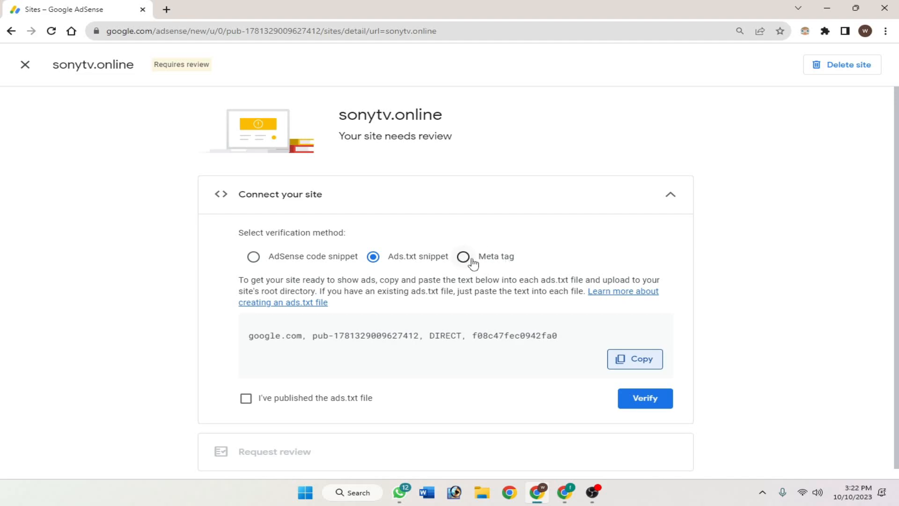
left_click(496, 258)
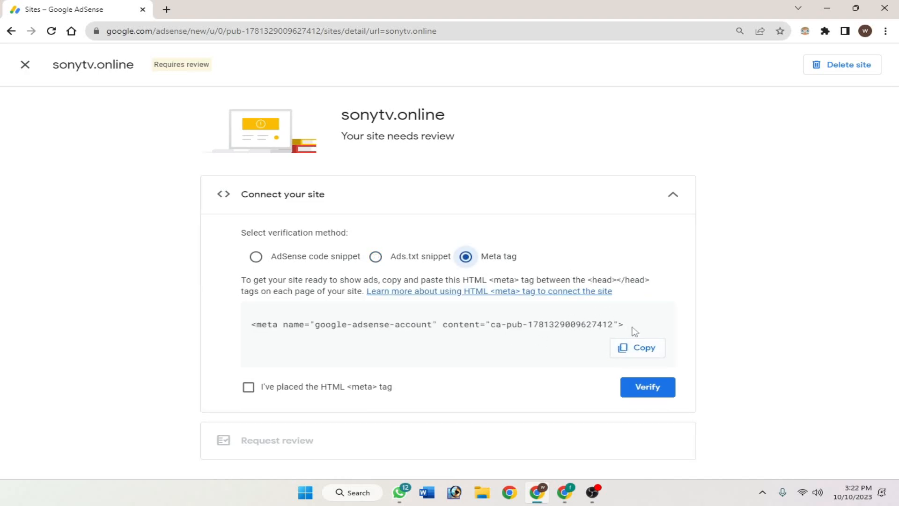
left_click(649, 347)
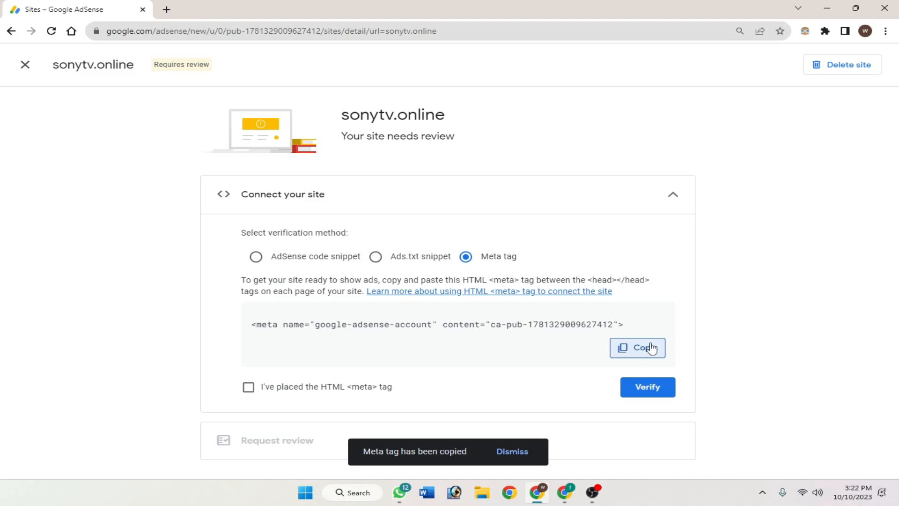
left_click(635, 350)
Step: Switch to WordPress and open the Newspaper theme's header.php in the Theme File Editor
left_click(564, 493)
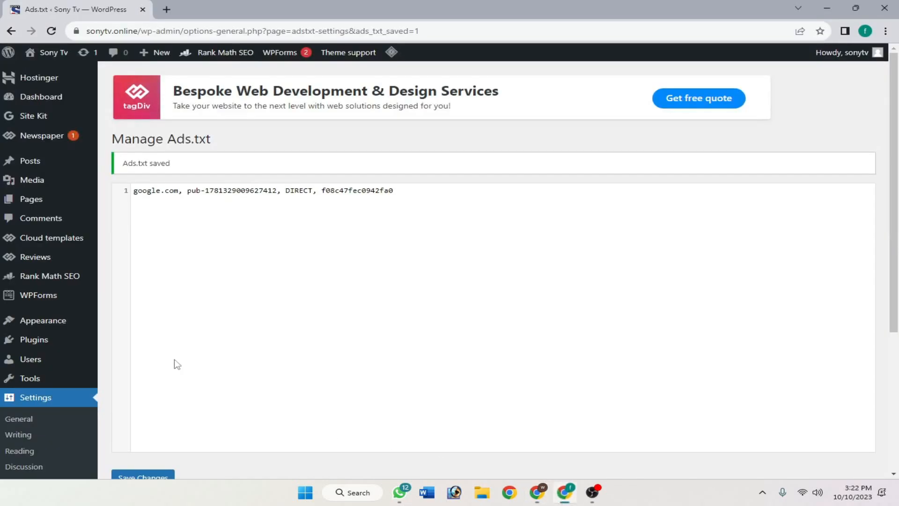
mouse_move(58, 321)
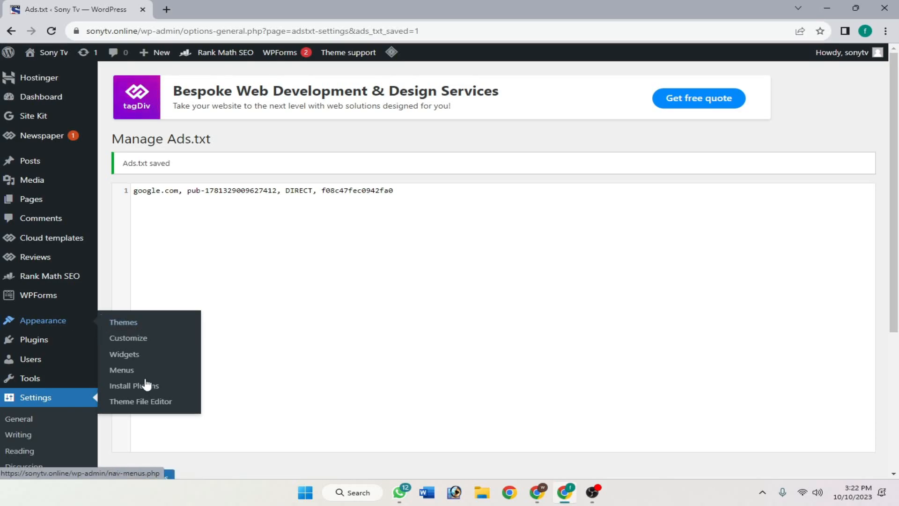
left_click(161, 408)
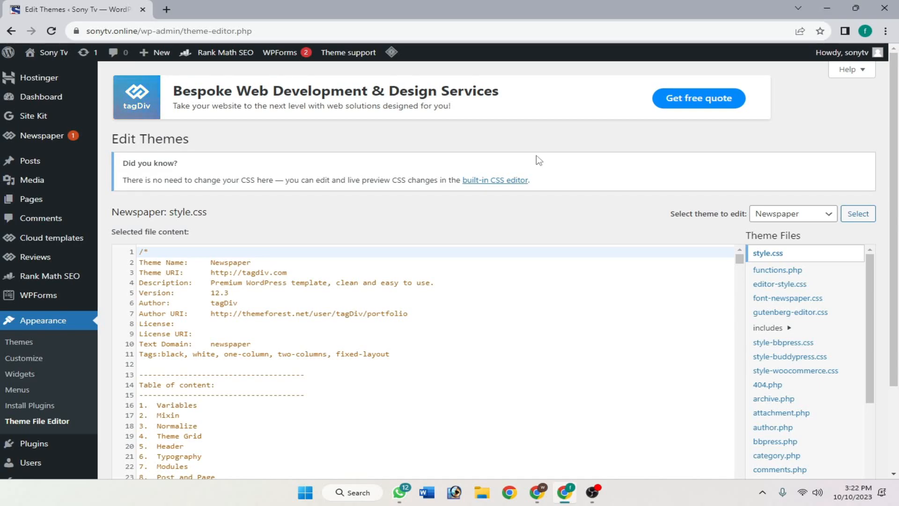
scroll(838, 344, "down", 3)
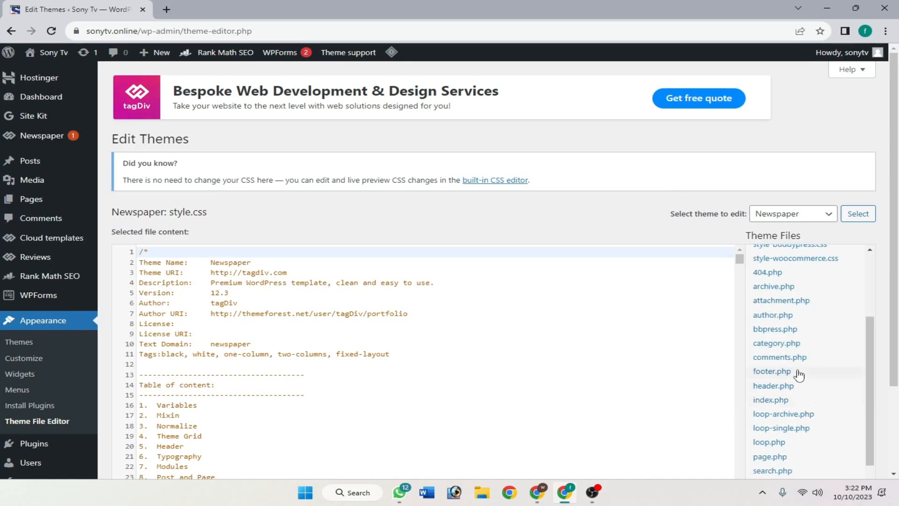
left_click(777, 388)
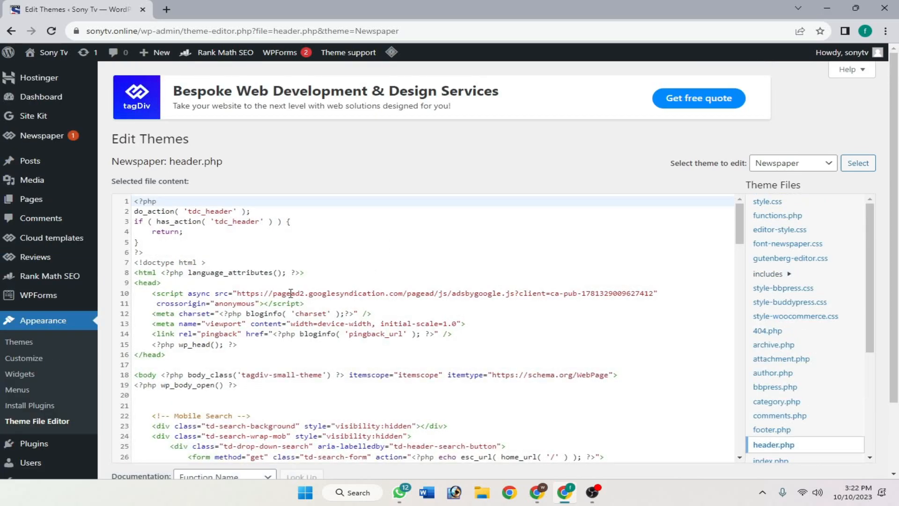
Step: Review the meta tag placement instructions in AdSense, copy the tag again and return to header.php in WordPress
left_click(537, 496)
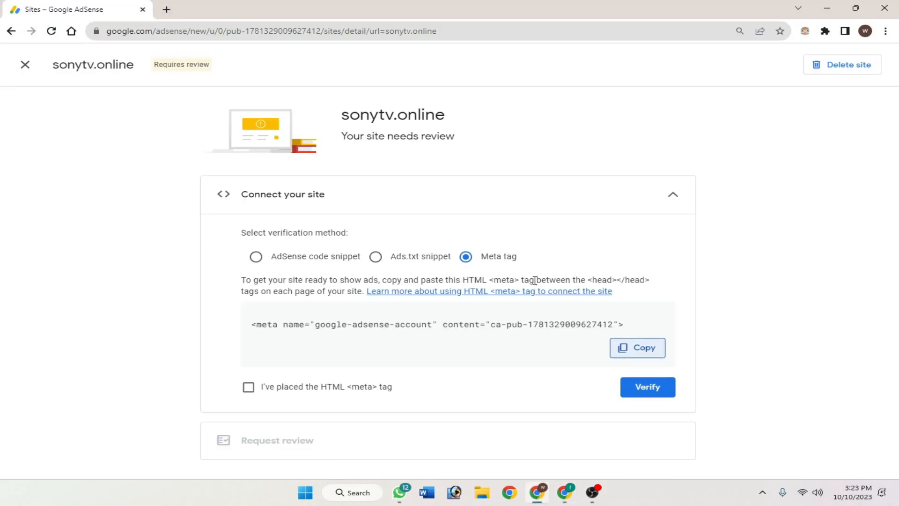
left_click_drag(462, 280, 522, 281)
left_click(505, 281)
left_click_drag(580, 281, 658, 286)
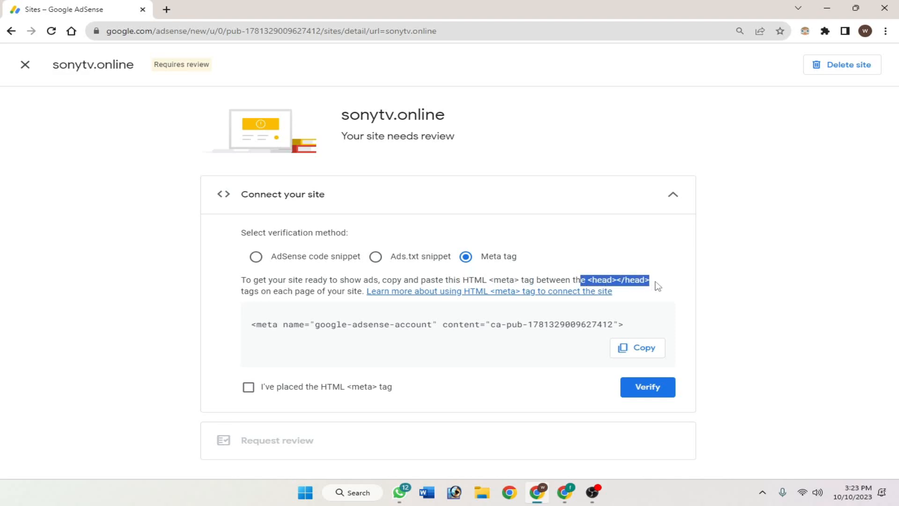
left_click(641, 348)
left_click(564, 491)
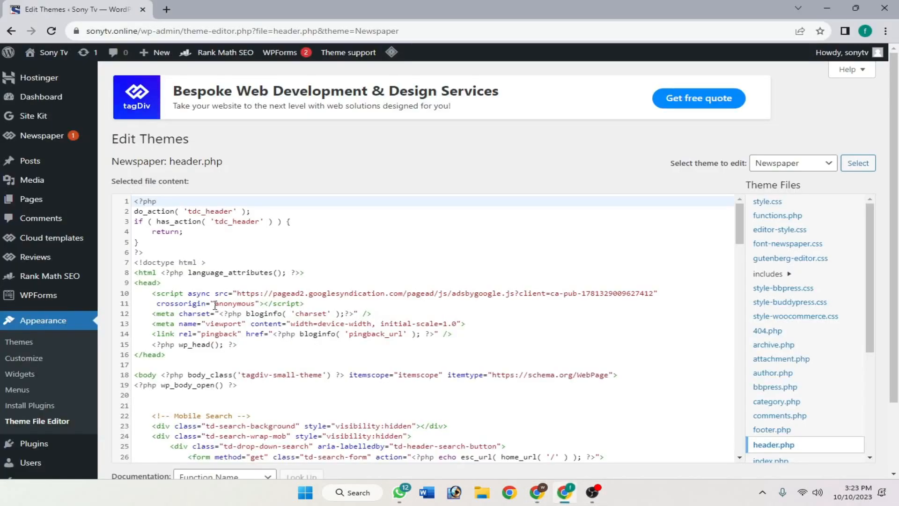
Step: Paste the copied AdSense meta tag on a new line directly below the opening <head> tag in header.php
left_click_drag(168, 282, 304, 303)
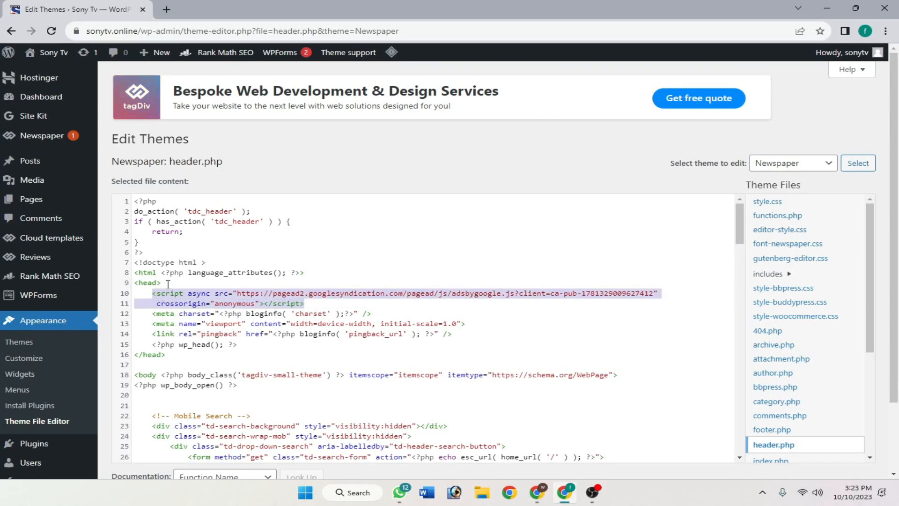
left_click(203, 281)
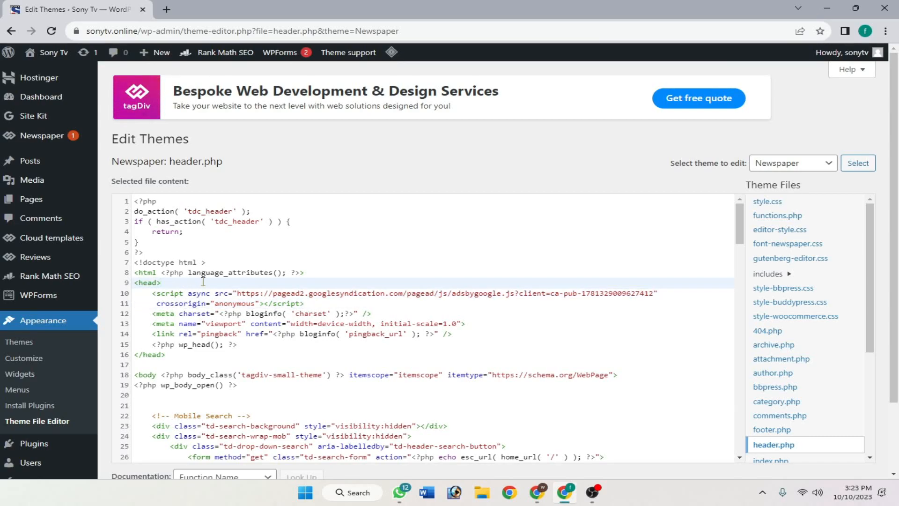
key("Return")
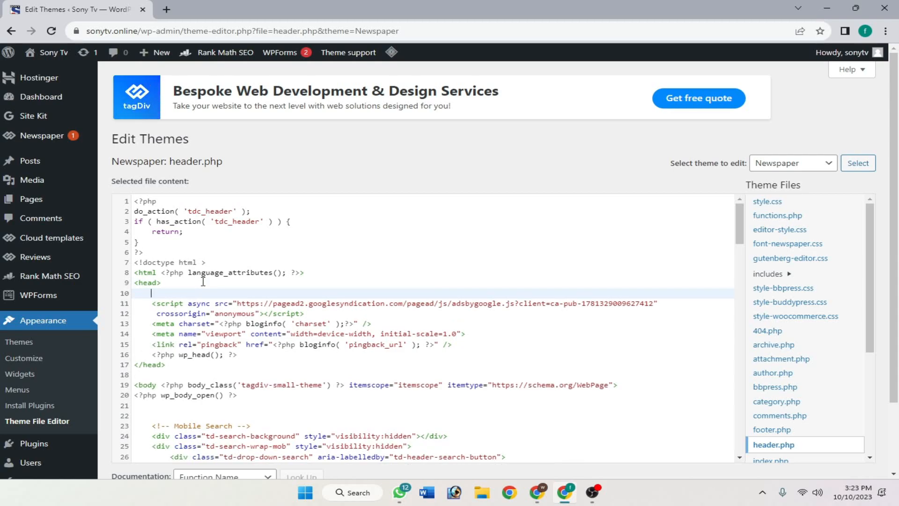
key("ctrl+v")
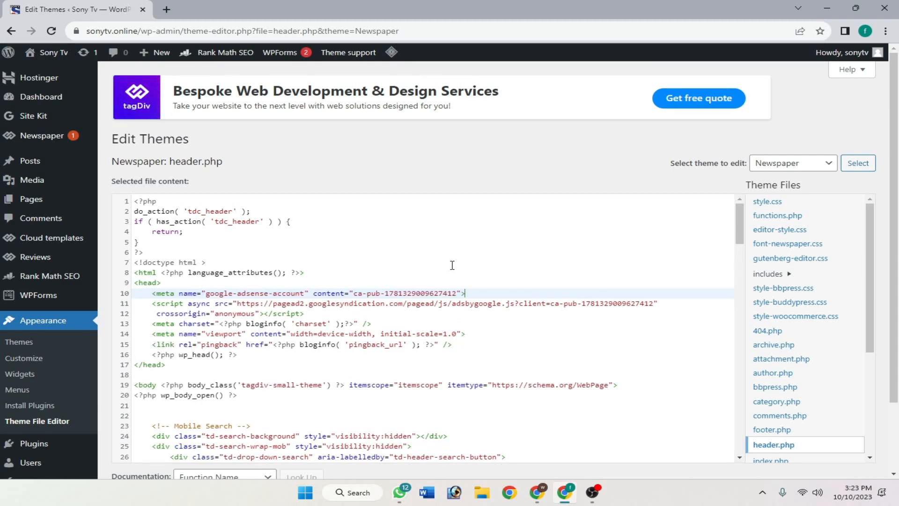
Step: Make the pasted google-adsense-account meta tag self-closing by adding a slash before its closing bracket
mouse_move(462, 293)
left_mouse_down()
mouse_move(152, 293)
mouse_move(466, 293)
left_mouse_up()
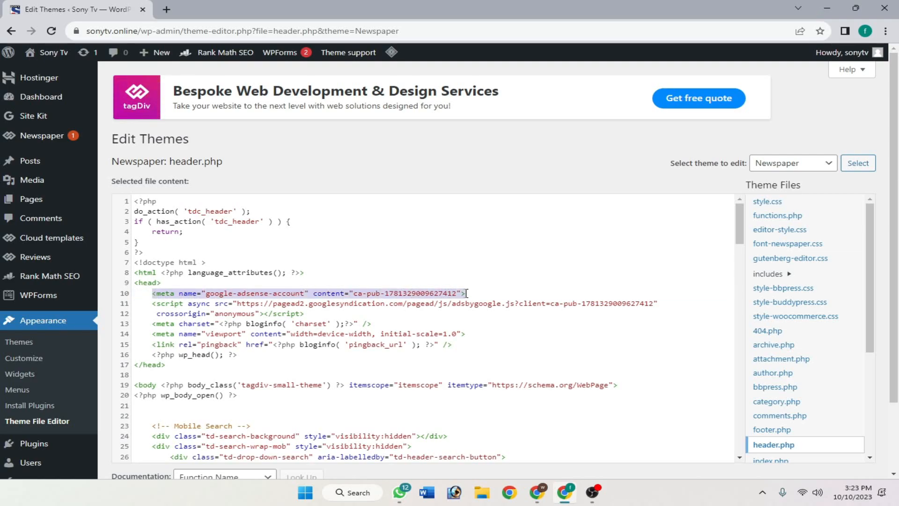
left_click(466, 293)
key("shift+Home")
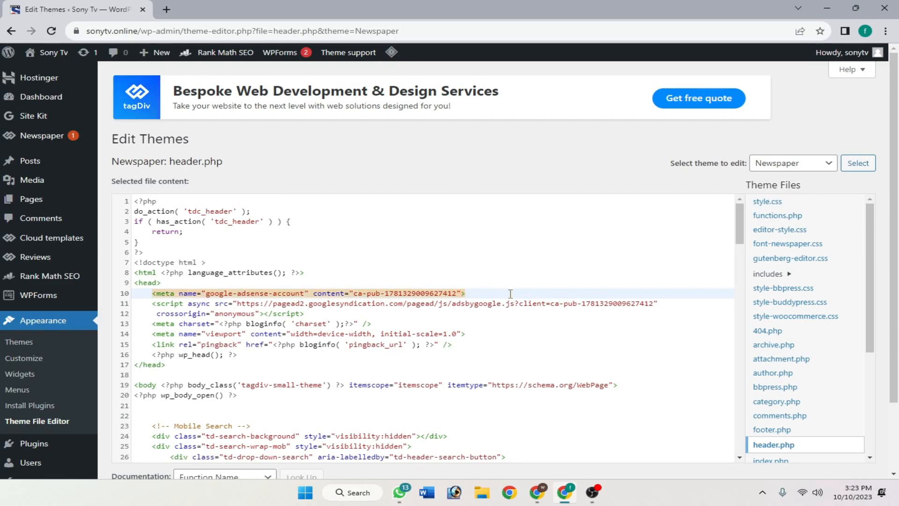
left_click(466, 293)
left_click_drag(148, 292, 467, 287)
left_click(463, 289)
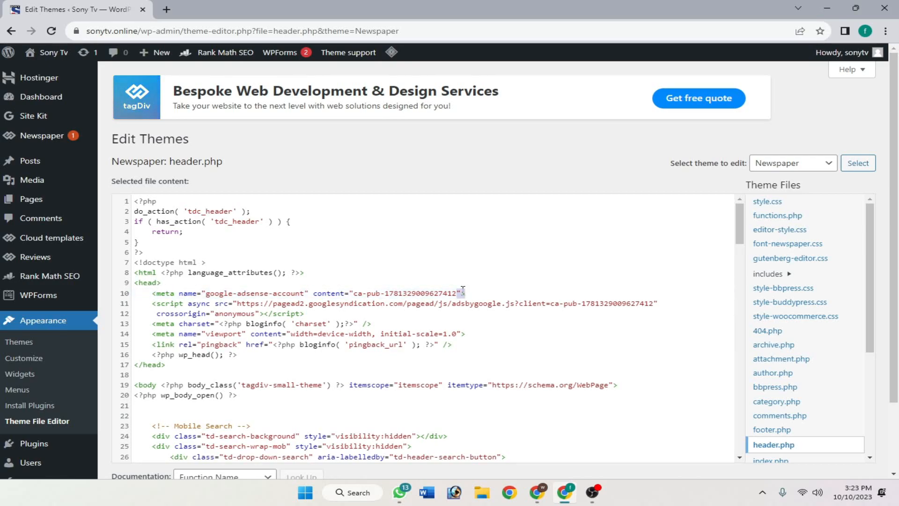
left_click(476, 293)
left_click(463, 293)
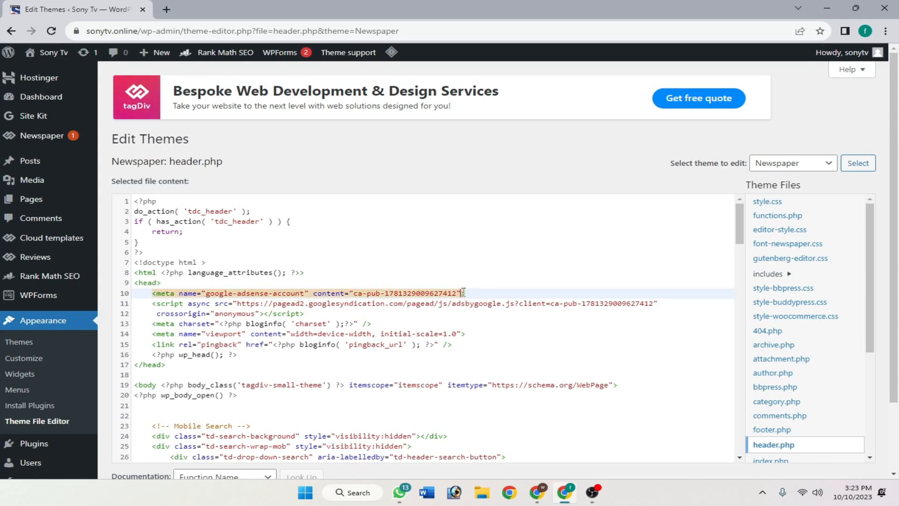
left_click(500, 291)
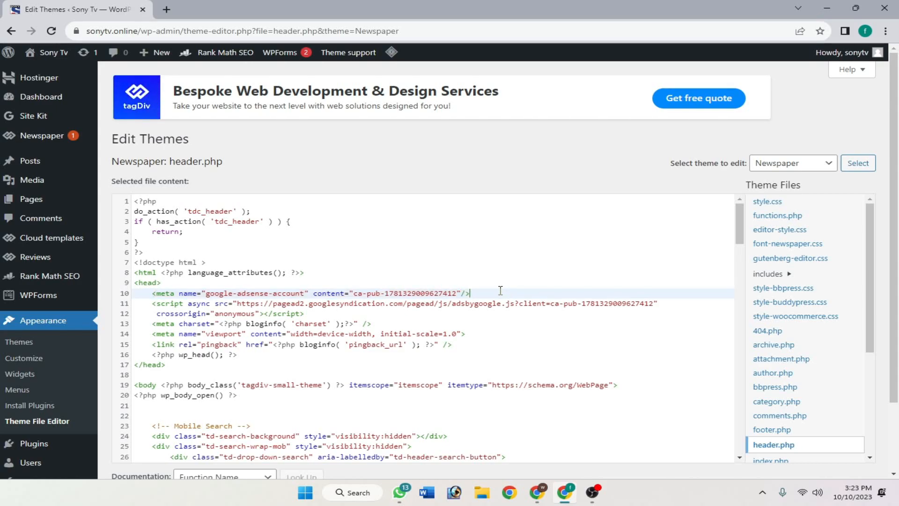
left_click_drag(151, 293, 172, 293)
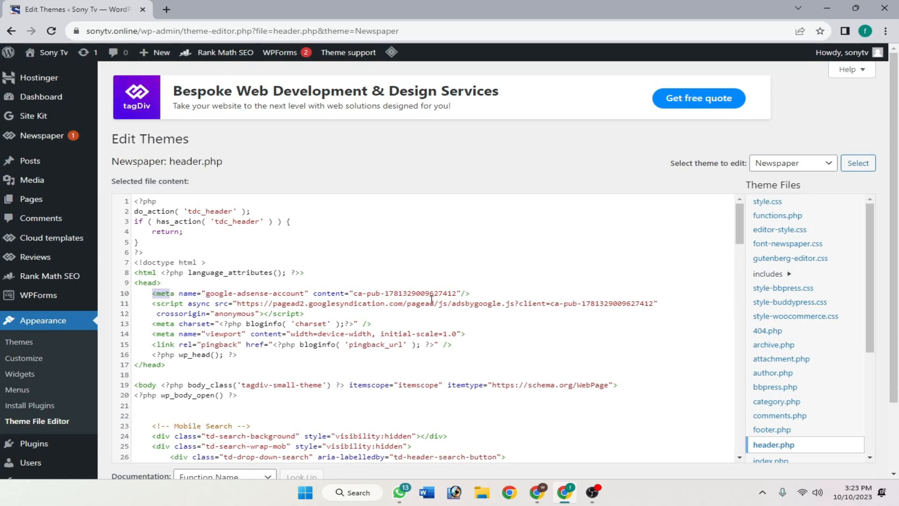
left_click(481, 292)
left_click_drag(469, 293, 463, 293)
left_click(472, 293)
left_click(490, 296)
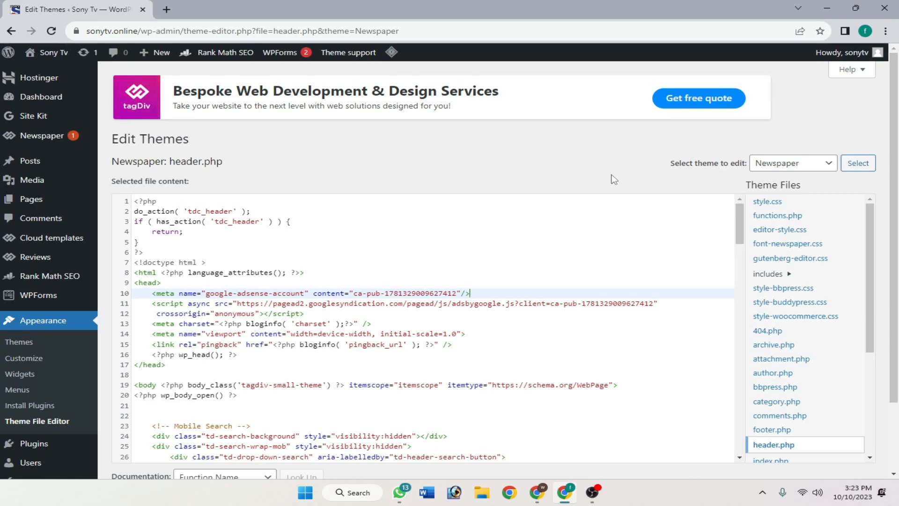
Step: Update the header.php file to save the added meta tag
scroll(143, 428, "down", 3)
left_click(144, 429)
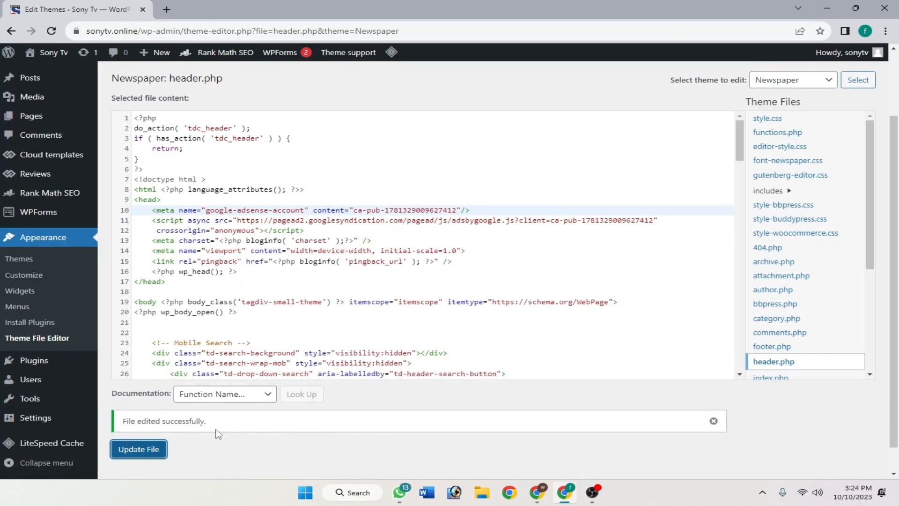
left_click_drag(217, 433, 121, 425)
left_click(227, 430)
scroll(552, 445, "up", 2)
scroll(553, 445, "up", 2)
Step: Switch to the AdSense window and choose the Ads.txt snippet verification method for sonytv.online
left_click(537, 491)
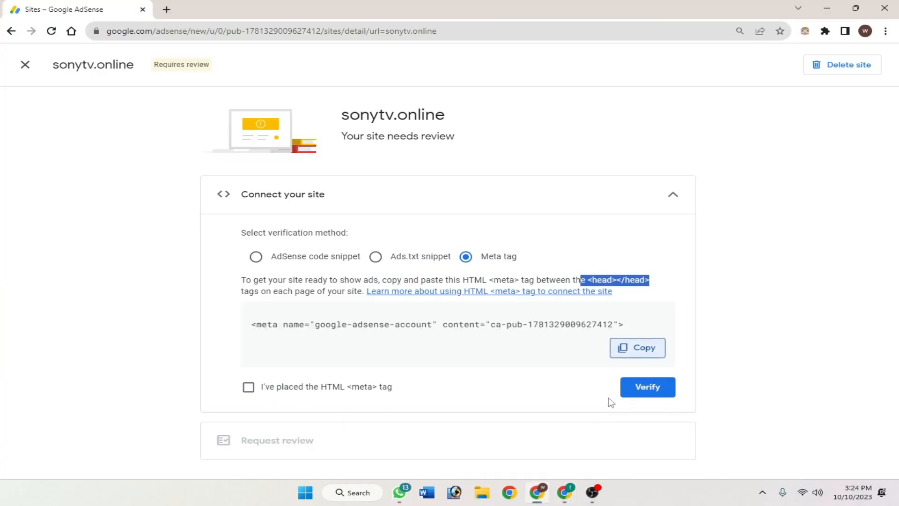
left_click(531, 355)
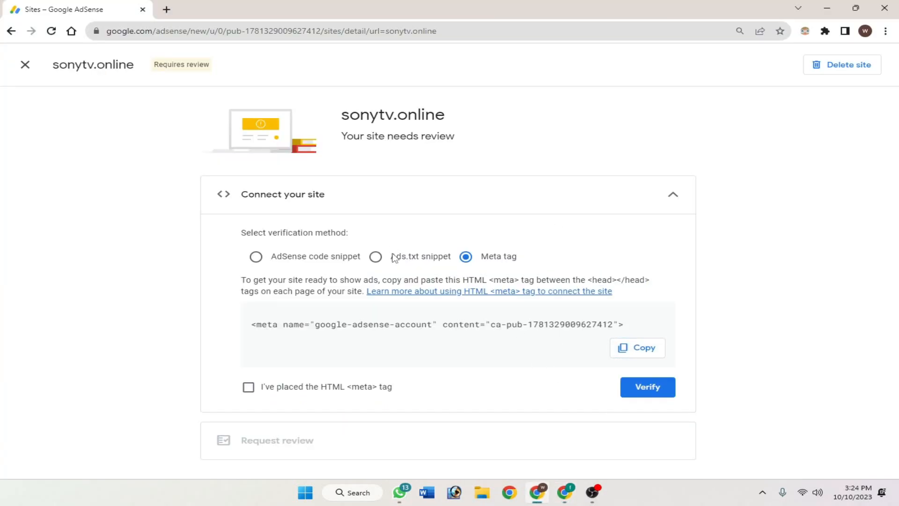
left_click(375, 256)
left_click(281, 256)
left_click(376, 257)
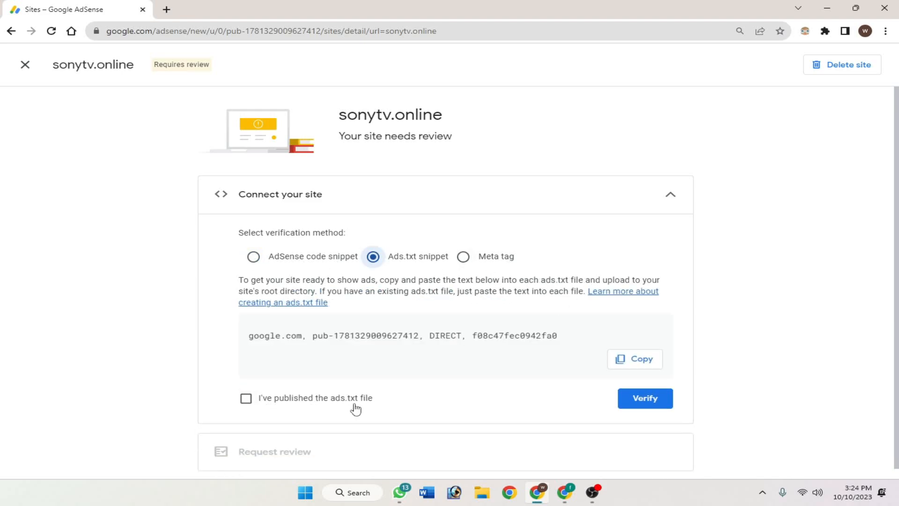
Step: Declare the ads.txt file as published, verify the site and continue to the review request stage
left_click(289, 404)
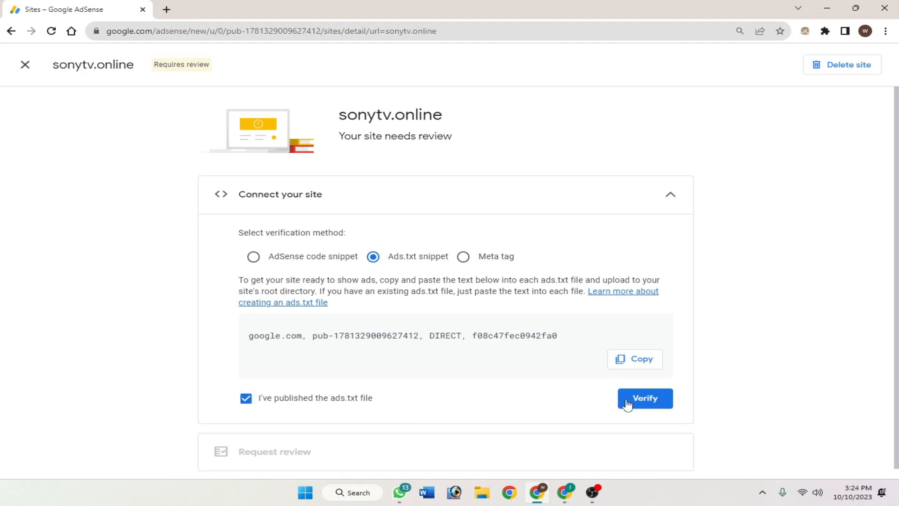
left_click(647, 400)
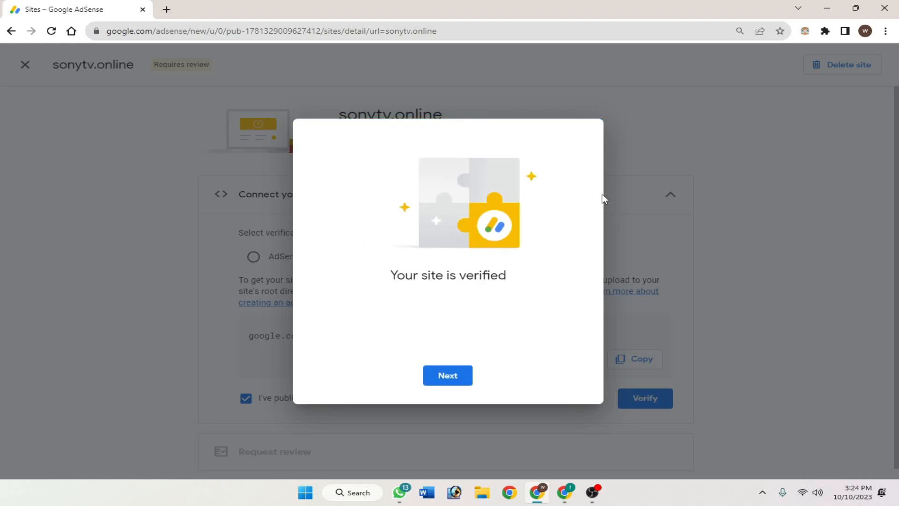
left_click_drag(356, 287, 513, 287)
left_click(513, 287)
left_click(456, 377)
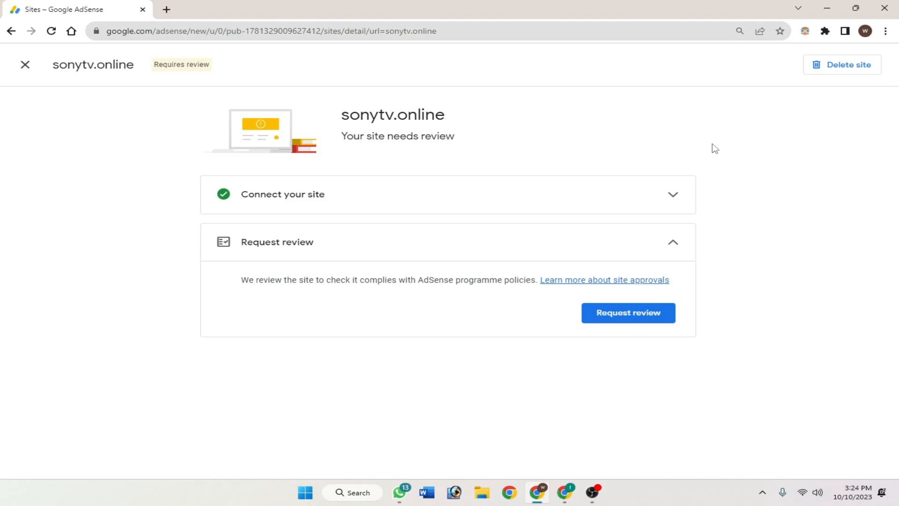
Step: Return to the AdSense sites list and check the approval status and Ads.txt status of sonytv.online
left_click(25, 67)
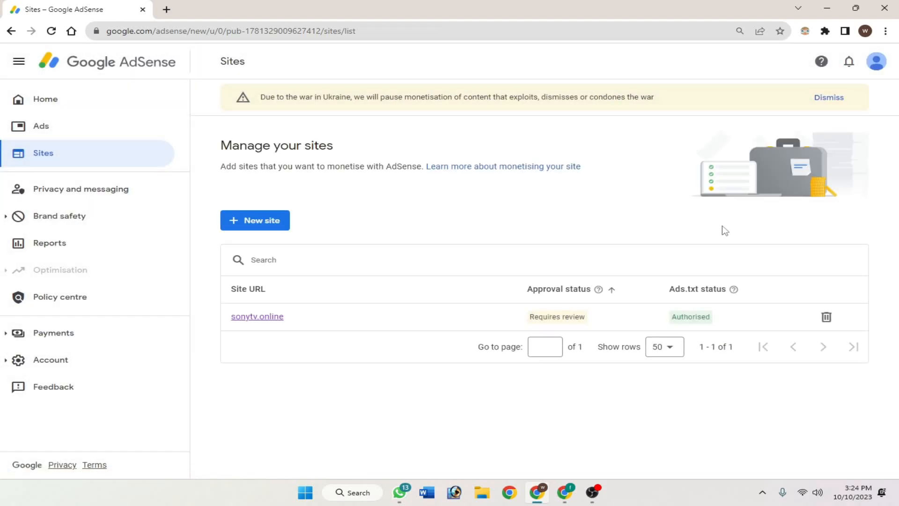
mouse_move(726, 319)
left_mouse_down()
mouse_move(673, 323)
mouse_move(726, 321)
left_mouse_up()
left_click(660, 323)
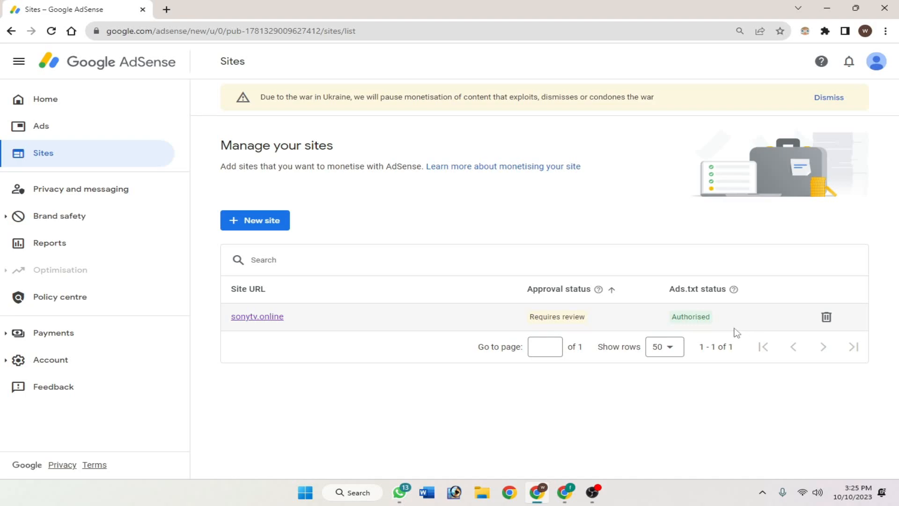
double_click(701, 313)
left_click(708, 408)
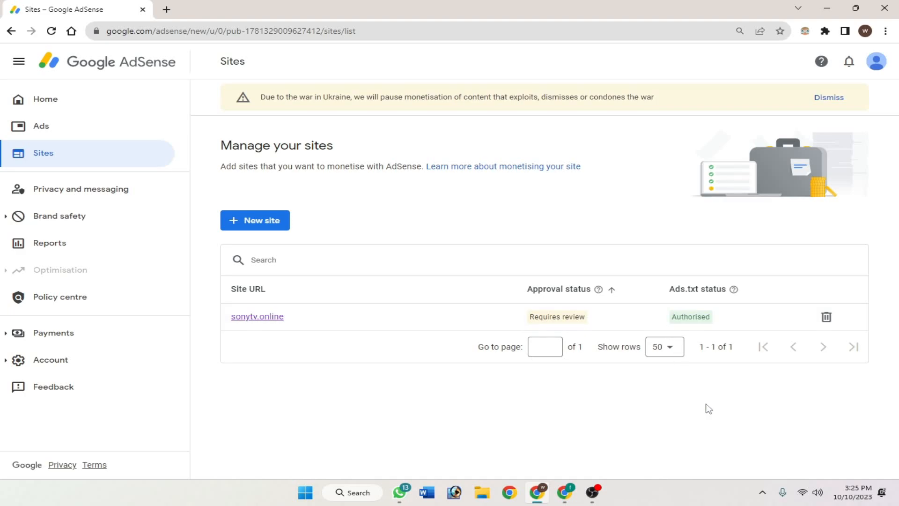